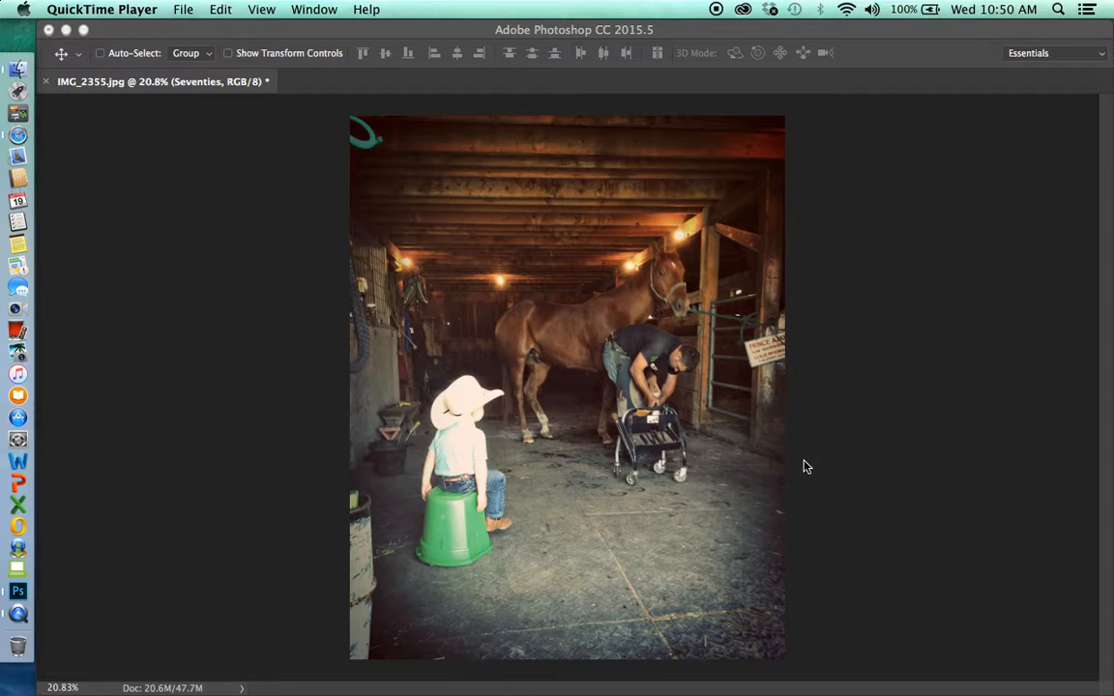
Check the barn photo's dimensions and resolution in Image Size without changing them
{"action": "left_click", "coordinate": [252, 211]}
{"action": "left_click", "coordinate": [244, 9]}
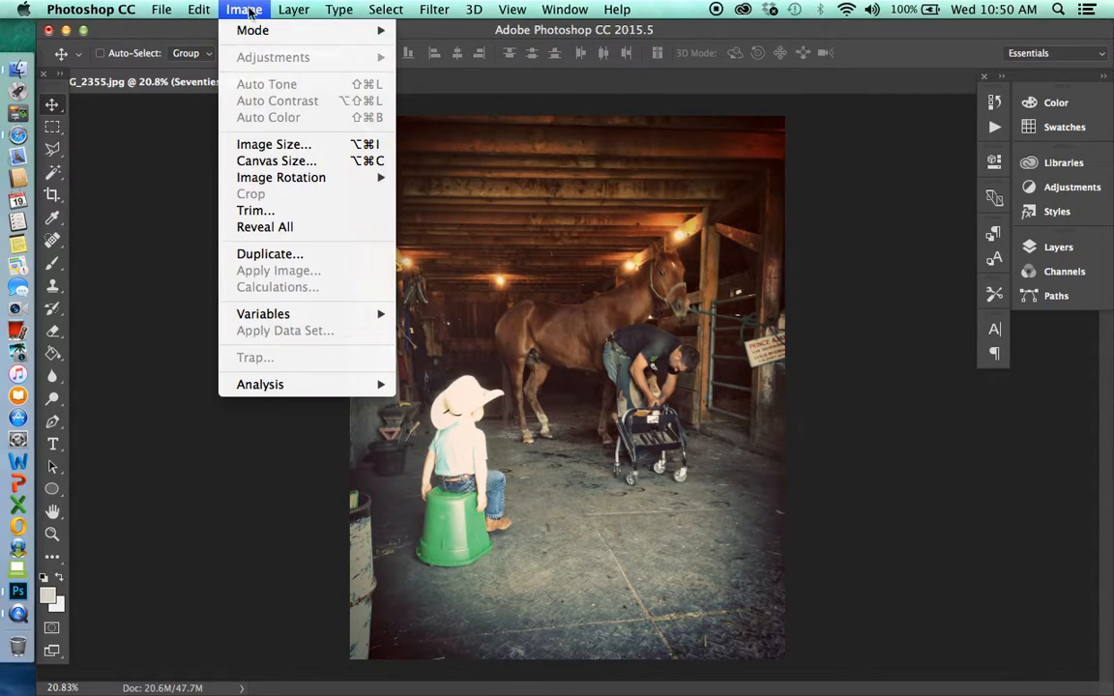
{"action": "left_click", "coordinate": [268, 144]}
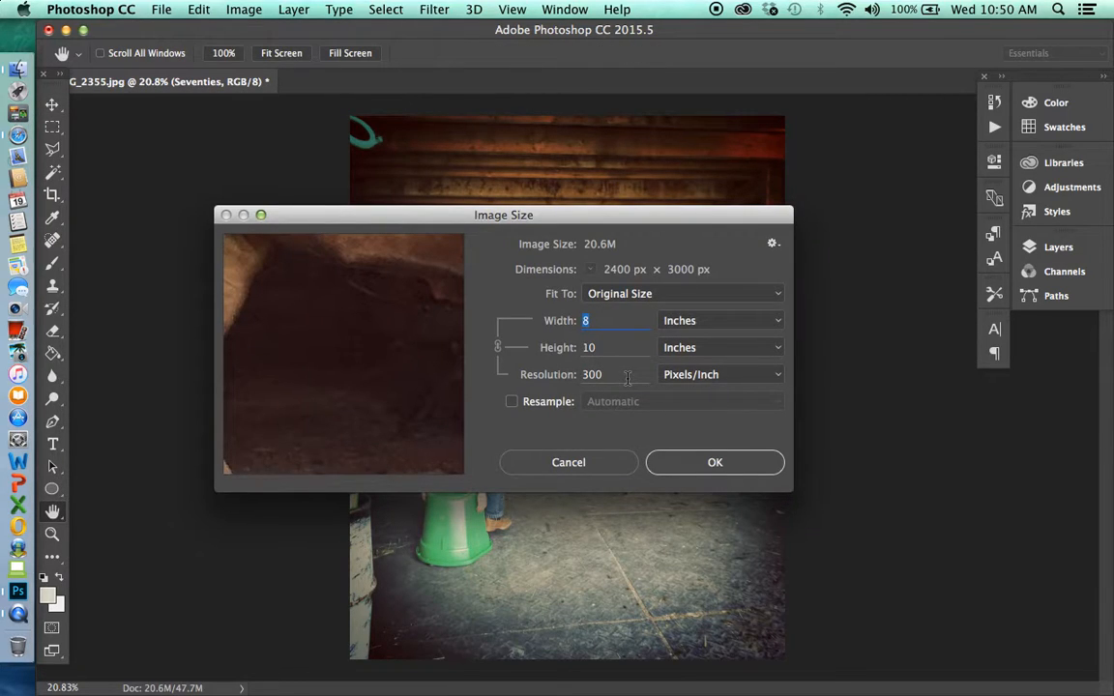
{"action": "left_click", "coordinate": [592, 464]}
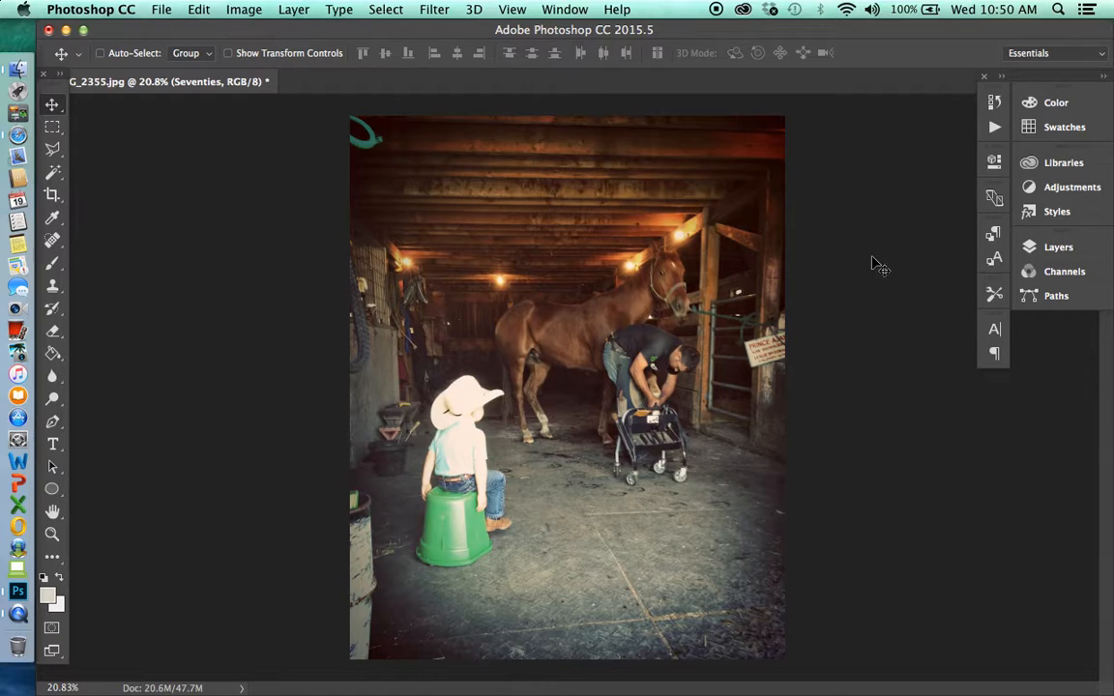
Delete the Seventies group and the Quick Edge Burn and Define and Sharpen layers, keeping only the Background
{"action": "left_click", "coordinate": [1075, 247]}
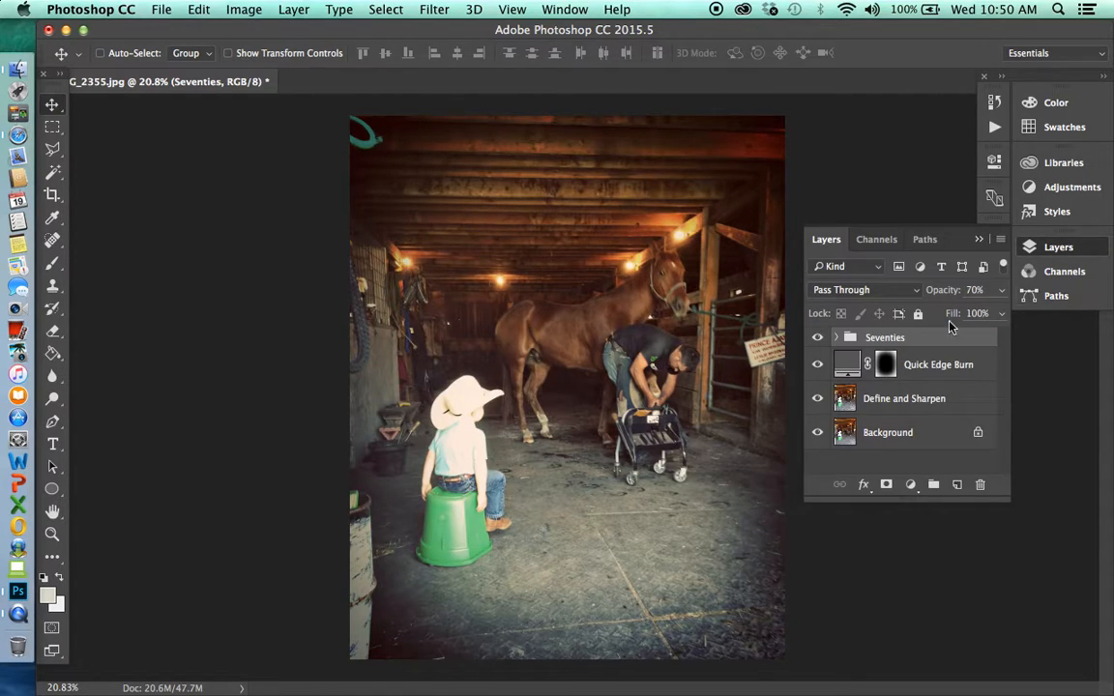
{"action": "key", "text": "Delete"}
{"action": "key", "text": "Delete"}
{"action": "key", "text": "Delete"}
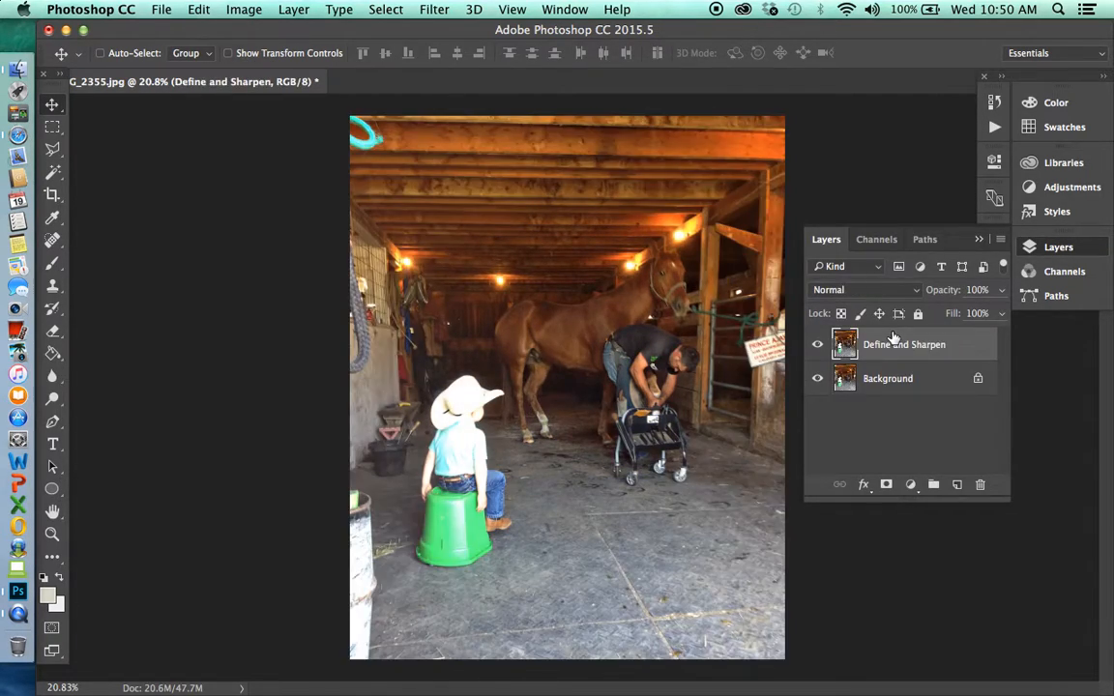
{"action": "left_click", "coordinate": [981, 239]}
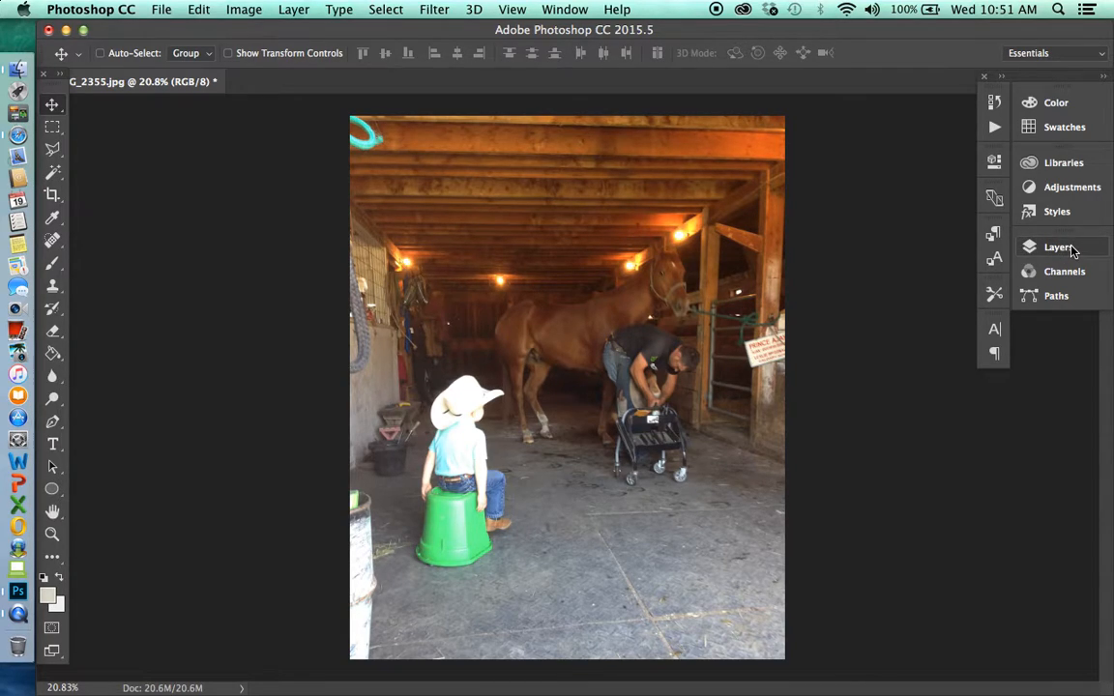
Show the Layers panel and undock it as a floating panel beside the photo
{"action": "left_click", "coordinate": [548, 9]}
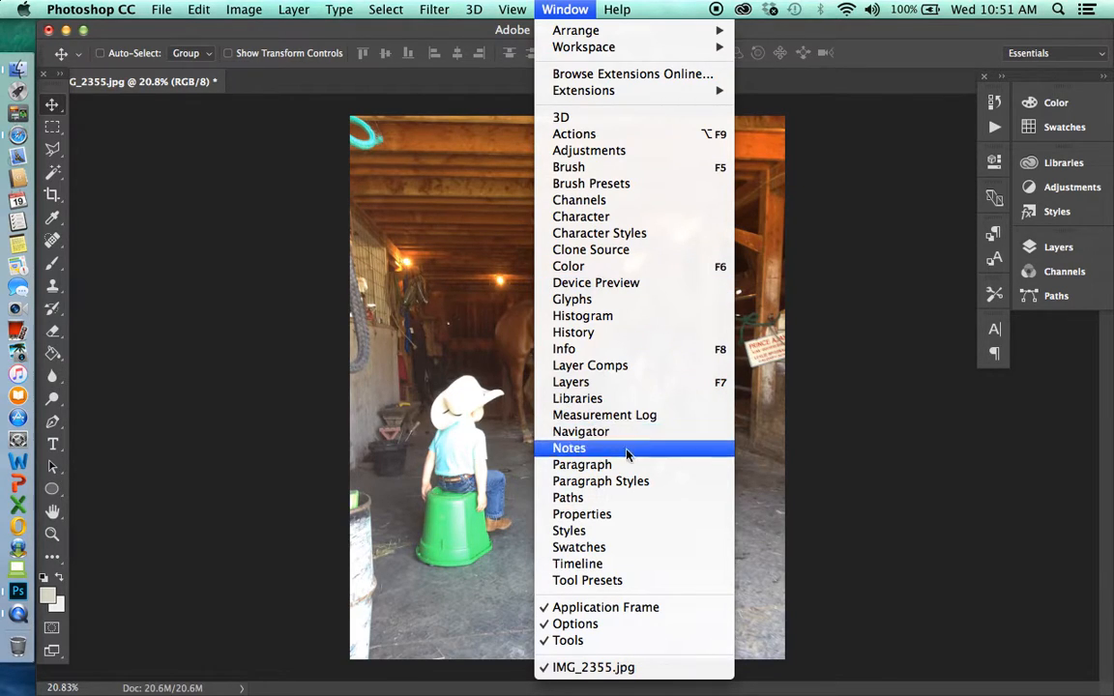
{"action": "left_click", "coordinate": [636, 382]}
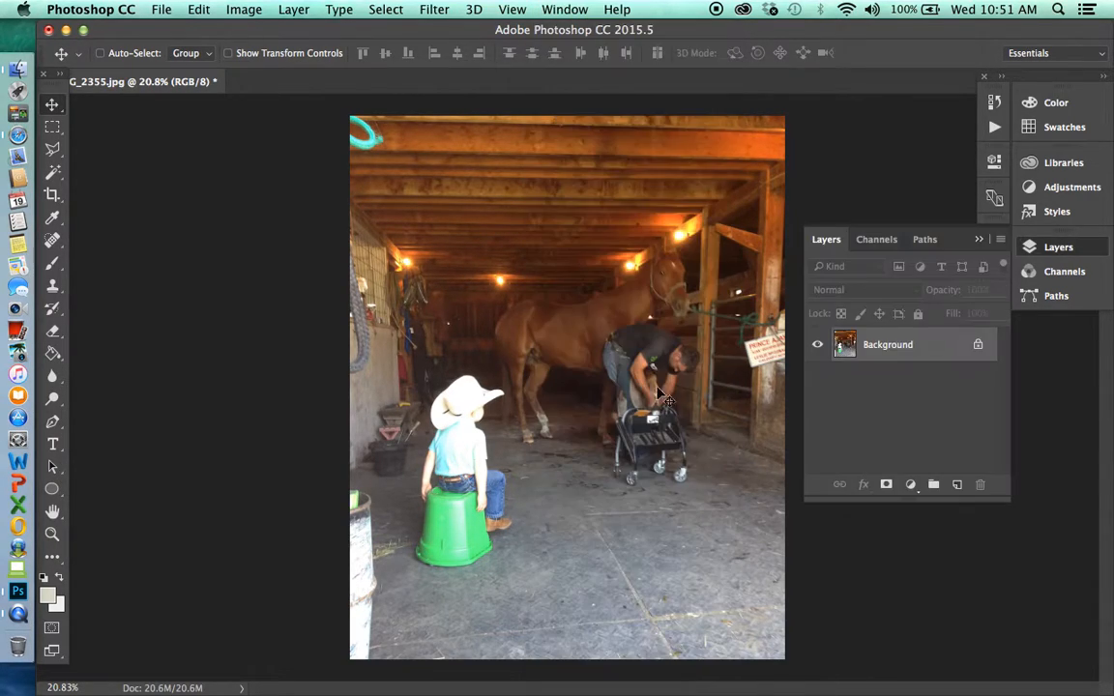
{"action": "left_click_drag", "start_coordinate": [955, 238], "coordinate": [1046, 387]}
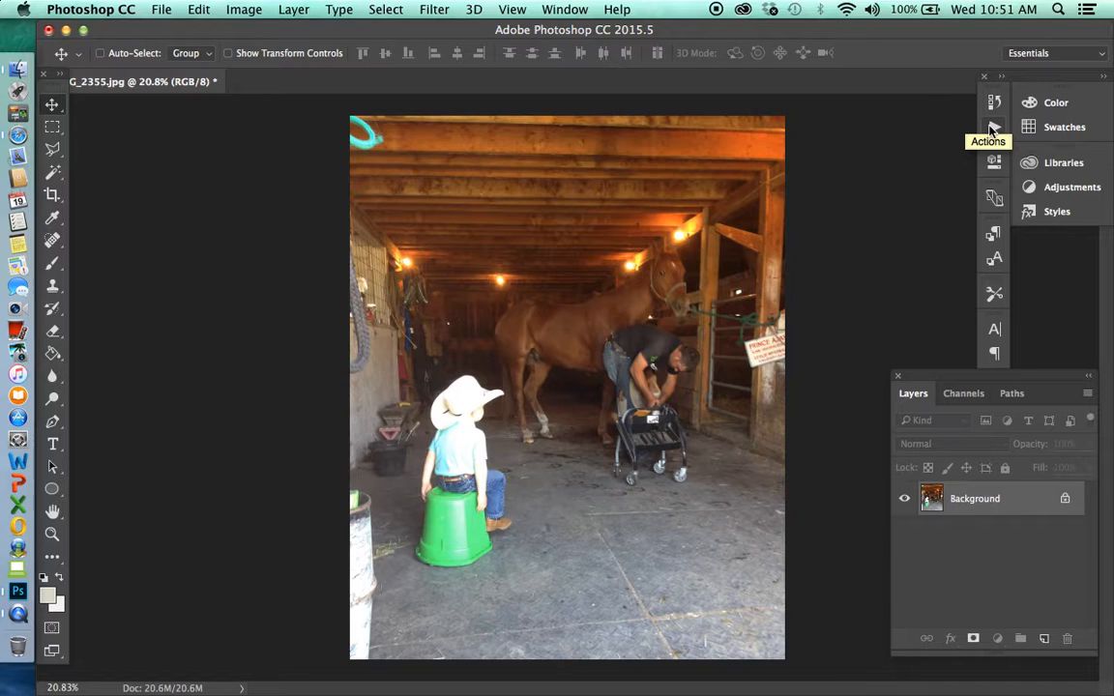
Show the Actions panel and look through the actions contained in the two PW action sets
{"action": "left_click", "coordinate": [565, 8]}
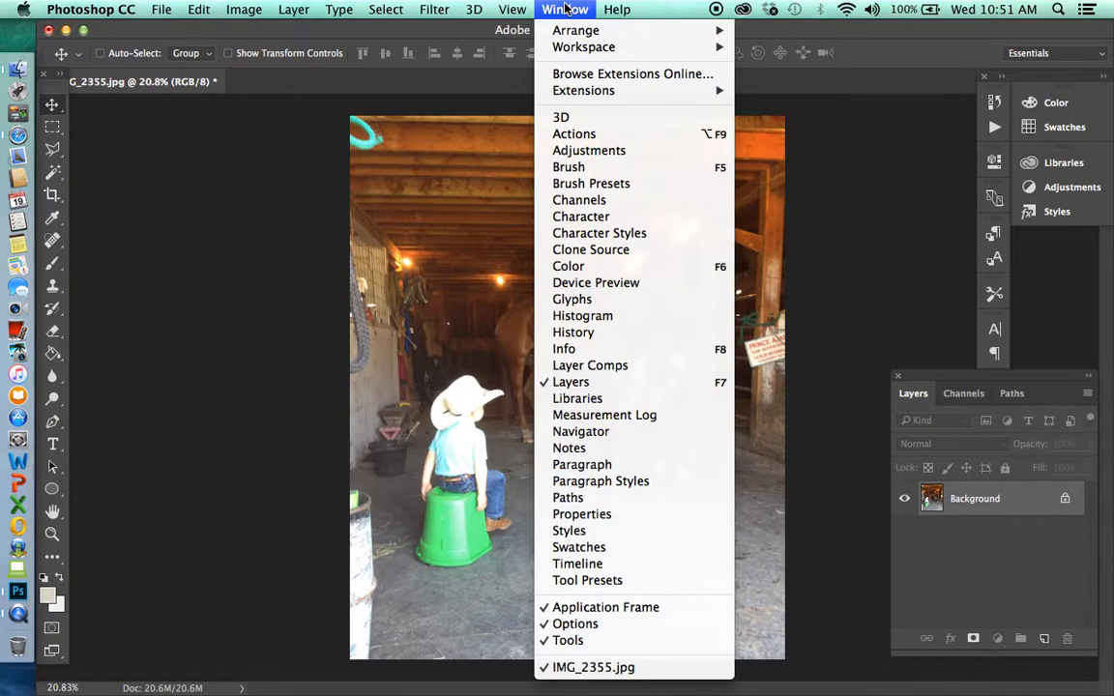
{"action": "left_click", "coordinate": [583, 135]}
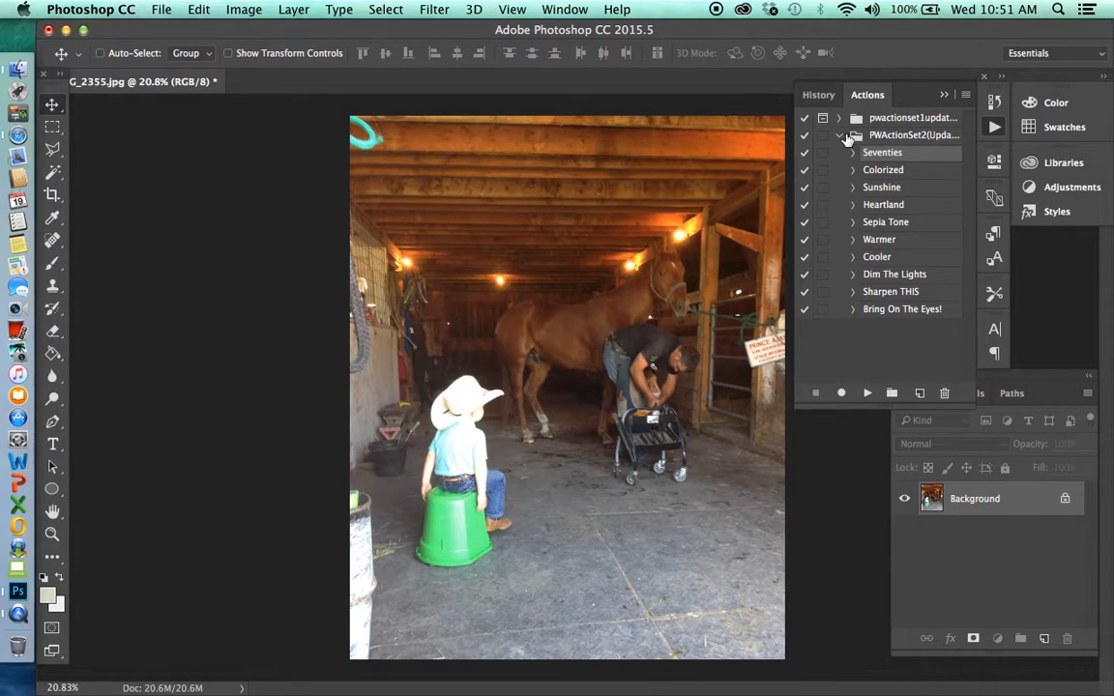
{"action": "left_click", "coordinate": [839, 136]}
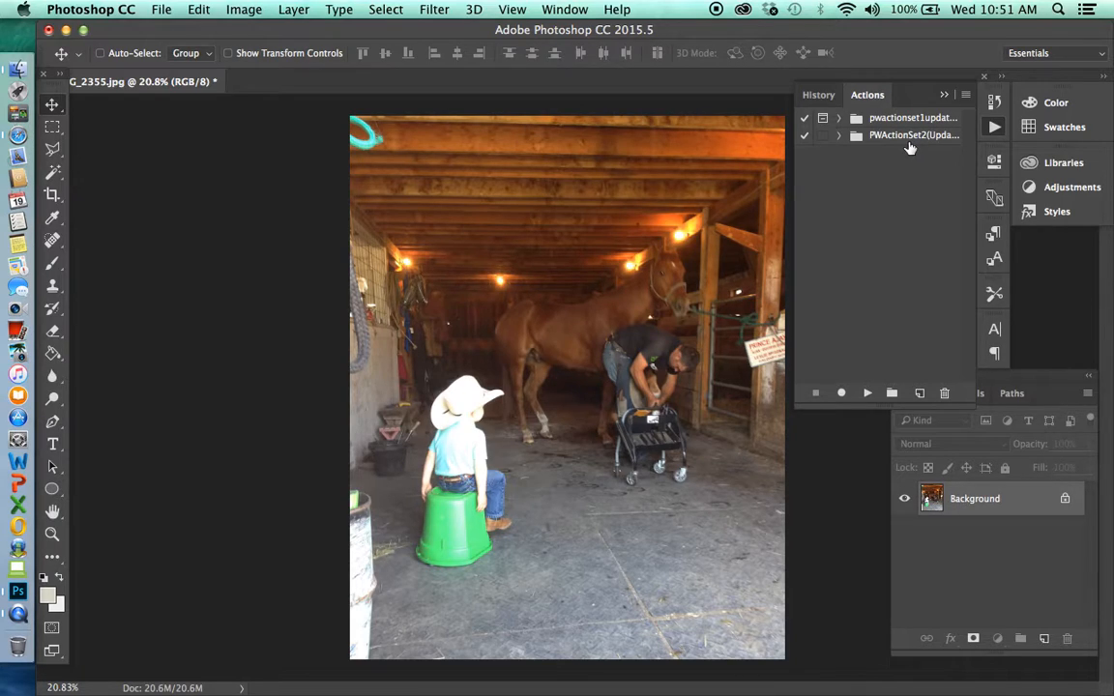
{"action": "left_click", "coordinate": [839, 136]}
{"action": "left_click", "coordinate": [839, 136]}
{"action": "left_click", "coordinate": [839, 119]}
{"action": "left_click", "coordinate": [839, 118]}
{"action": "left_click", "coordinate": [943, 95]}
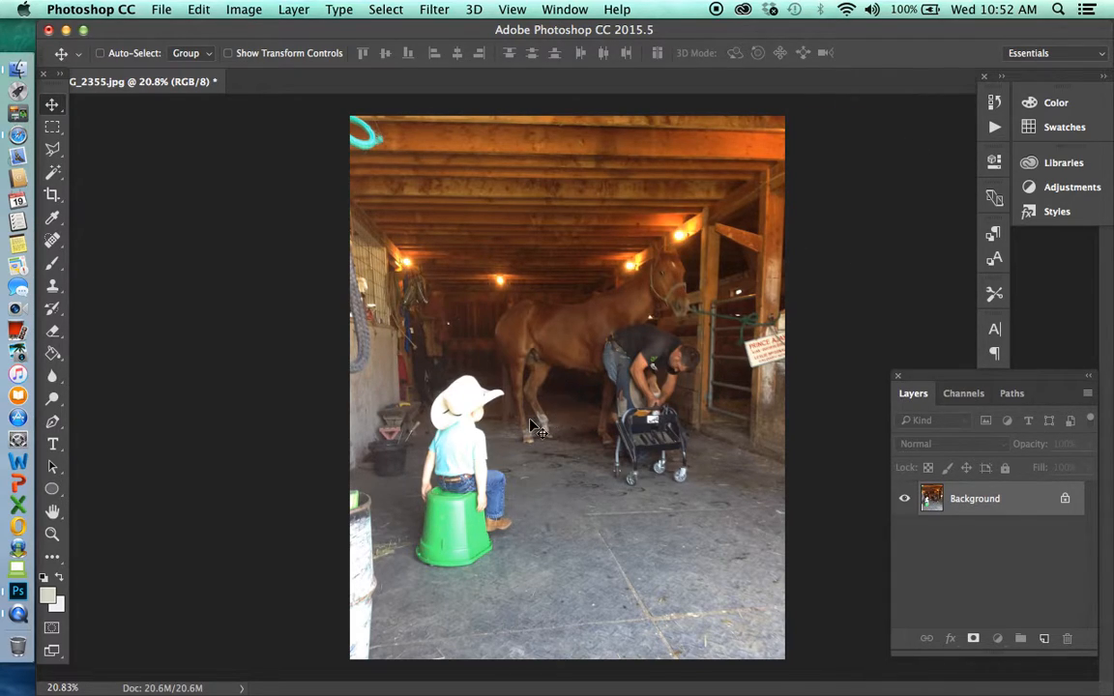
Try an Exposure adjustment of +3.96 with offset -0.1057 and gamma correction 0.61, and discard it
{"action": "left_click", "coordinate": [254, 8]}
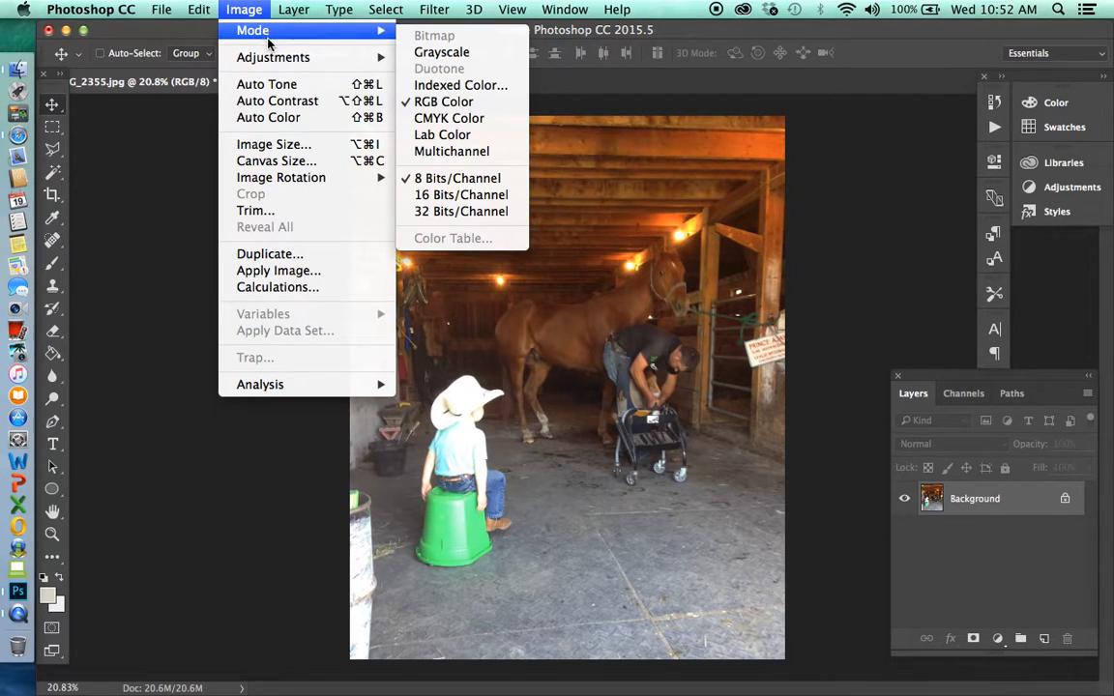
{"action": "mouse_move", "coordinate": [306, 60]}
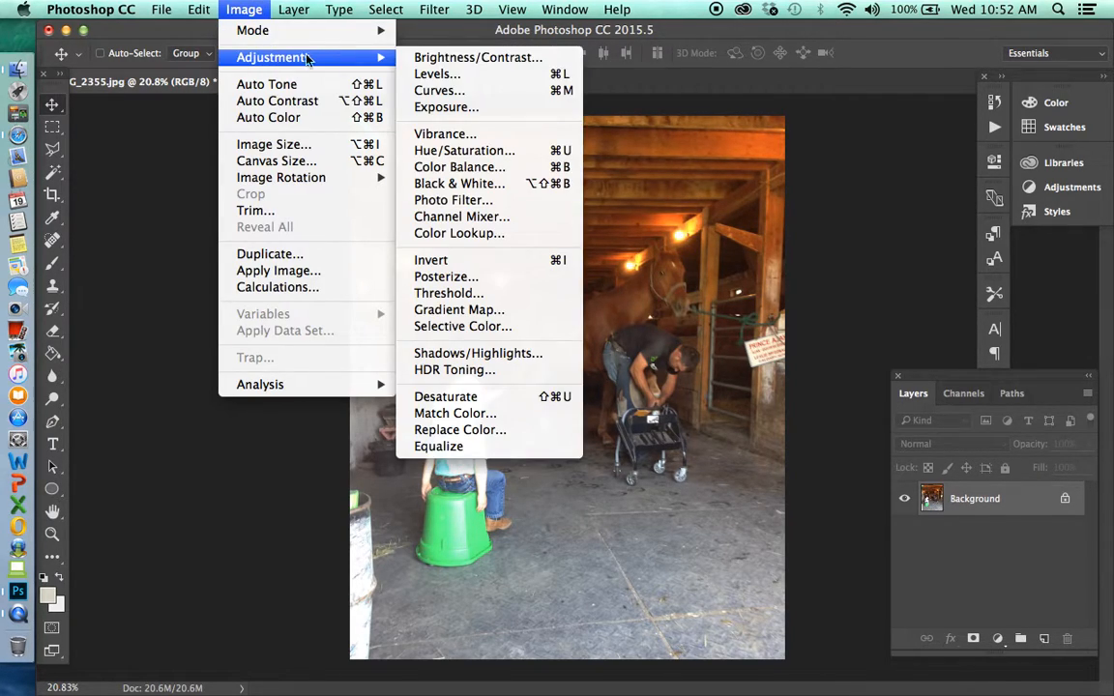
{"action": "left_click", "coordinate": [442, 107]}
{"action": "left_click_drag", "start_coordinate": [540, 241], "coordinate": [797, 151]}
{"action": "left_click_drag", "start_coordinate": [757, 238], "coordinate": [820, 236]}
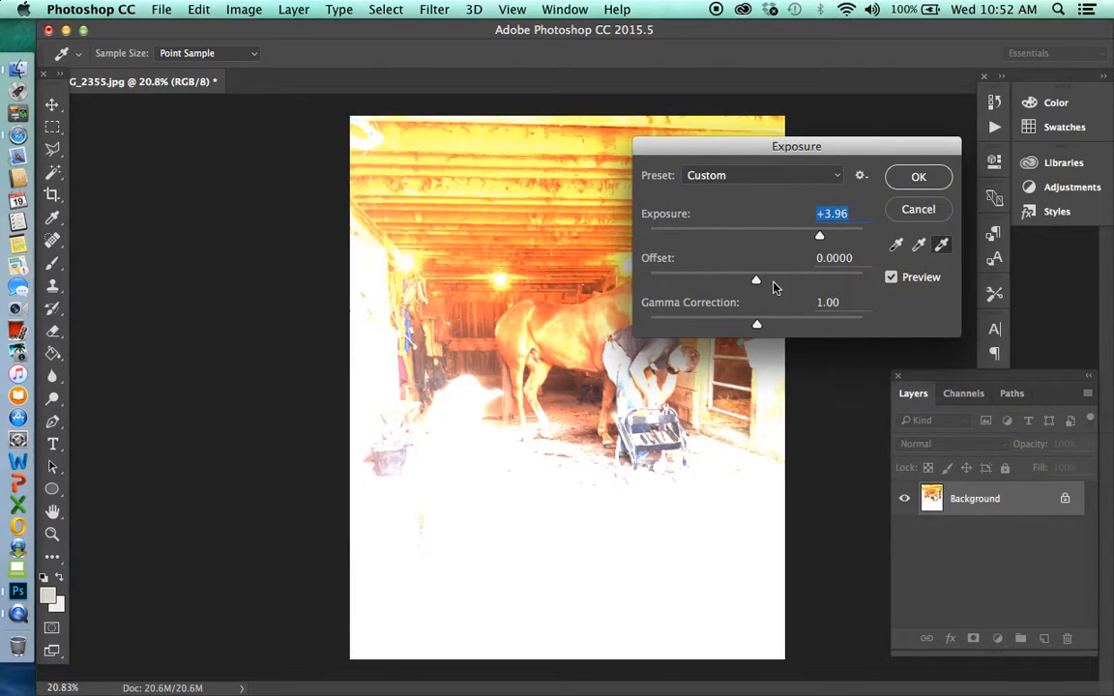
{"action": "left_click_drag", "start_coordinate": [756, 280], "coordinate": [733, 282]}
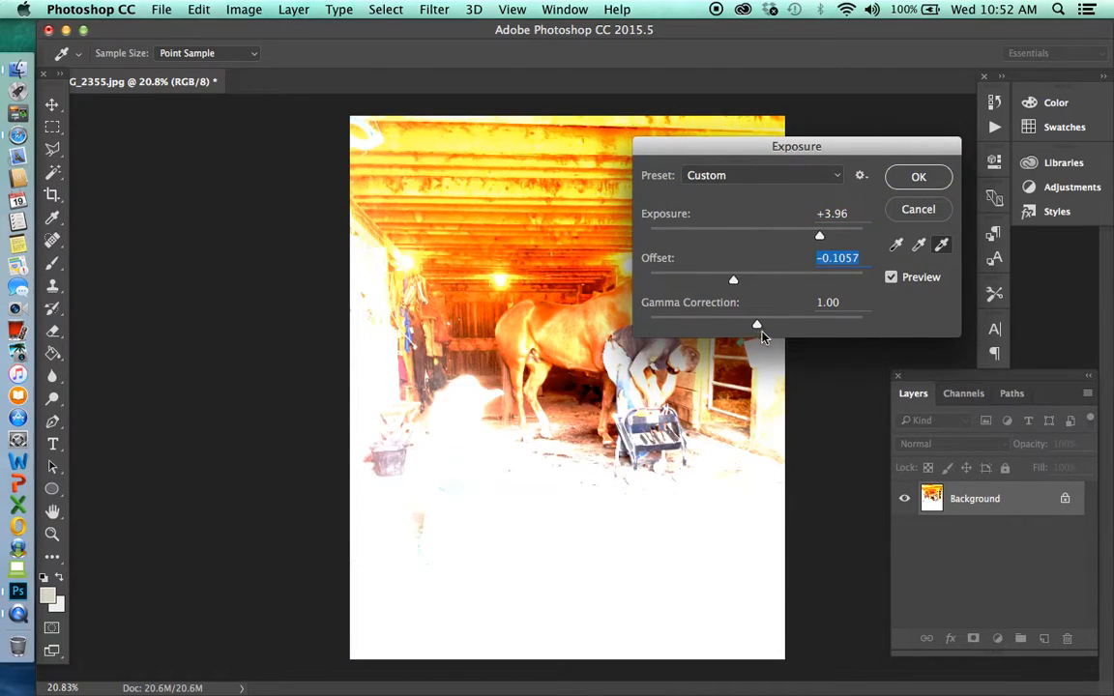
{"action": "left_click_drag", "start_coordinate": [757, 324], "coordinate": [790, 323]}
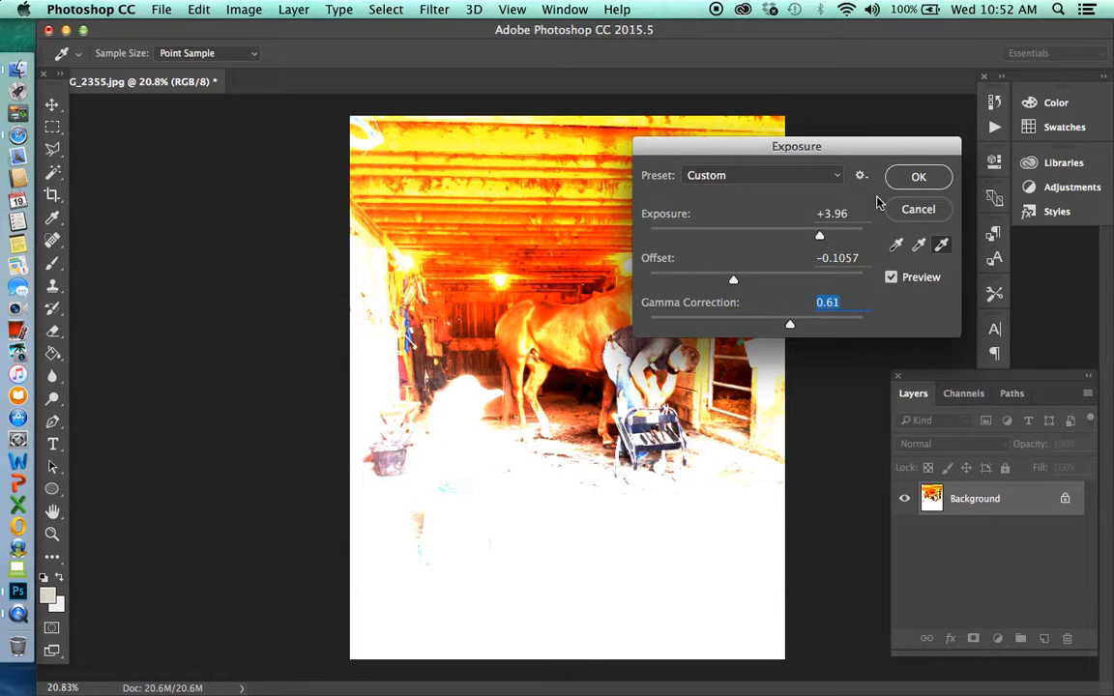
{"action": "left_click", "coordinate": [919, 210]}
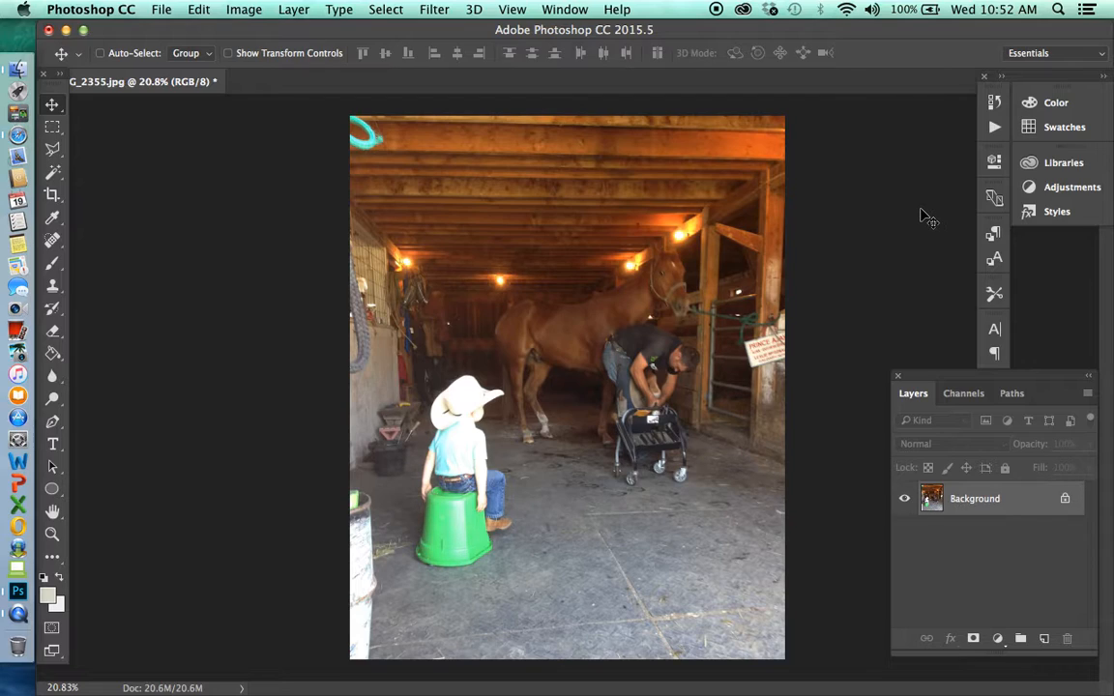
Run the Define and Sharpen action from the first PW action set on the Background layer
{"action": "left_click", "coordinate": [993, 127]}
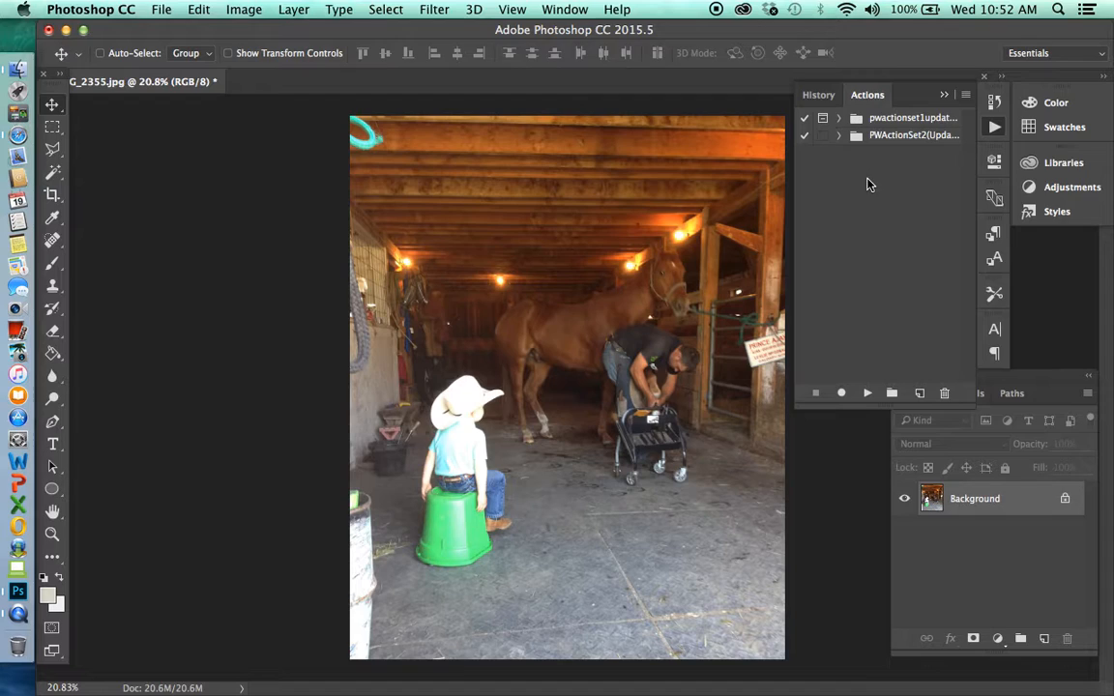
{"action": "left_click", "coordinate": [839, 136]}
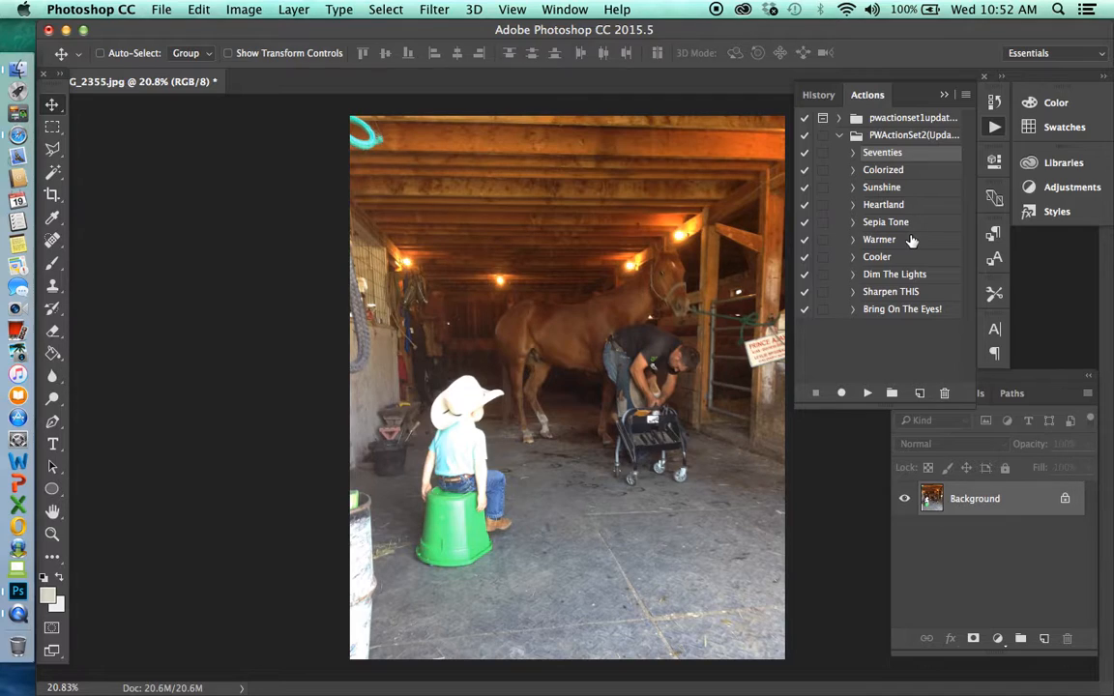
{"action": "left_click", "coordinate": [838, 136]}
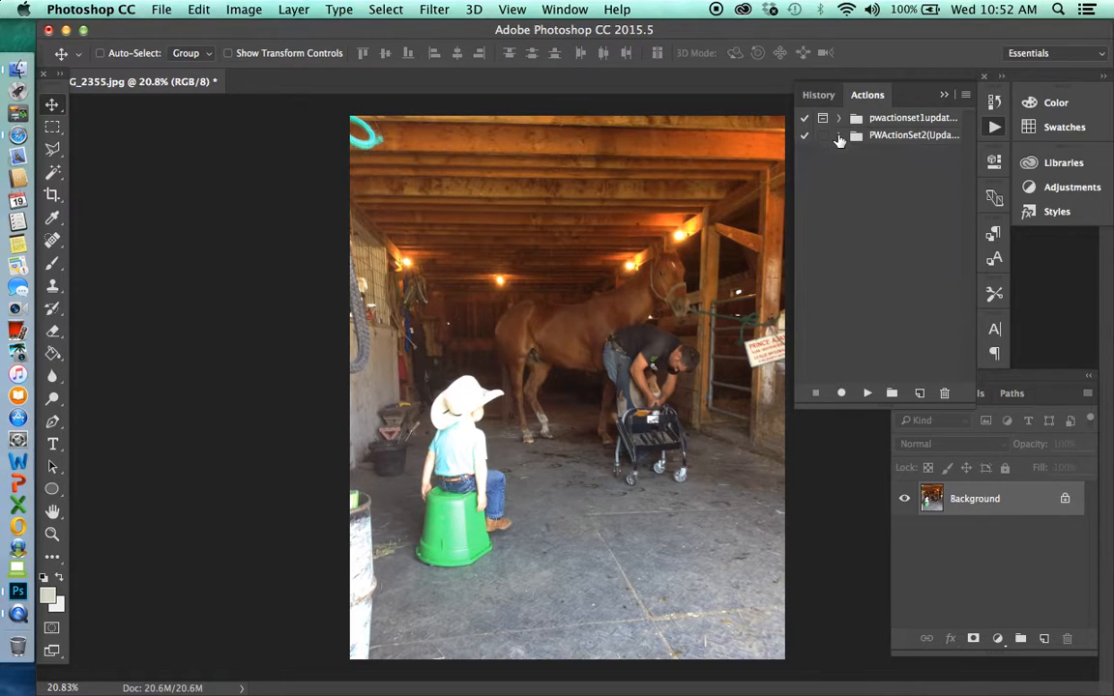
{"action": "left_click", "coordinate": [965, 501]}
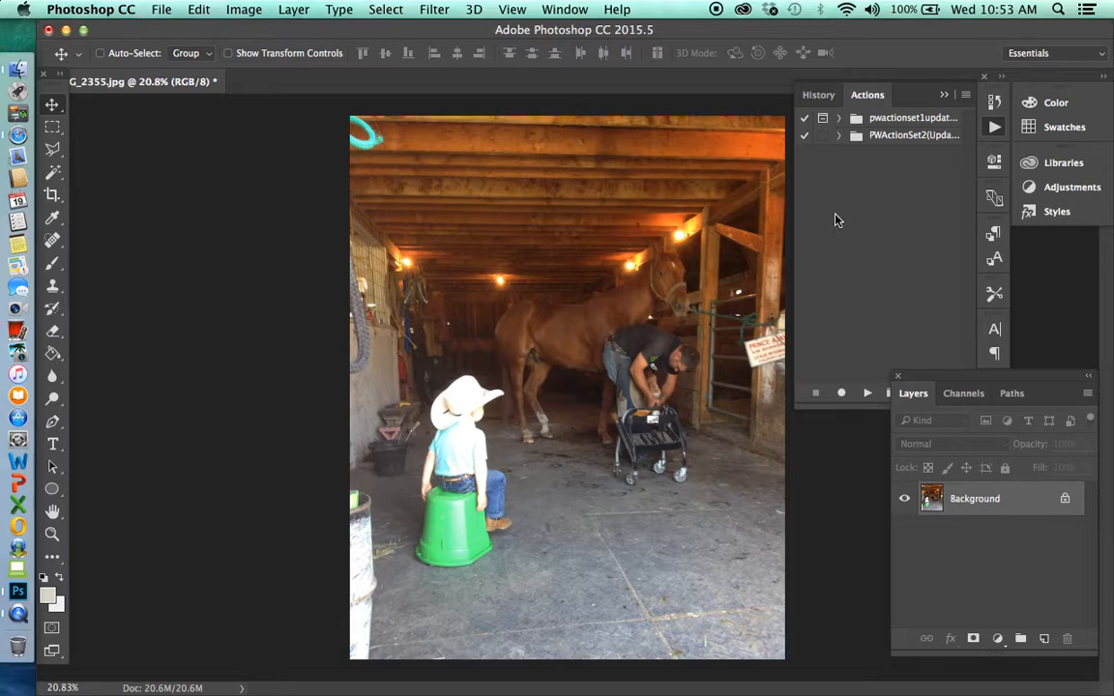
{"action": "left_click", "coordinate": [838, 118]}
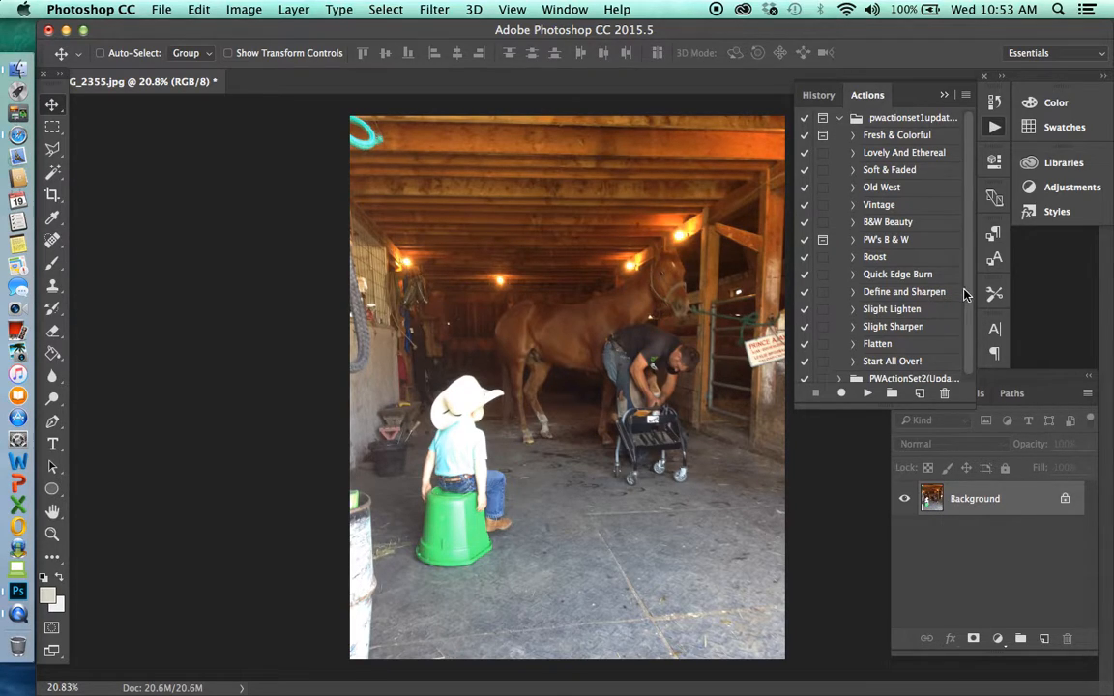
{"action": "scroll", "coordinate": [962, 334], "scroll_direction": "down", "scroll_amount": 1}
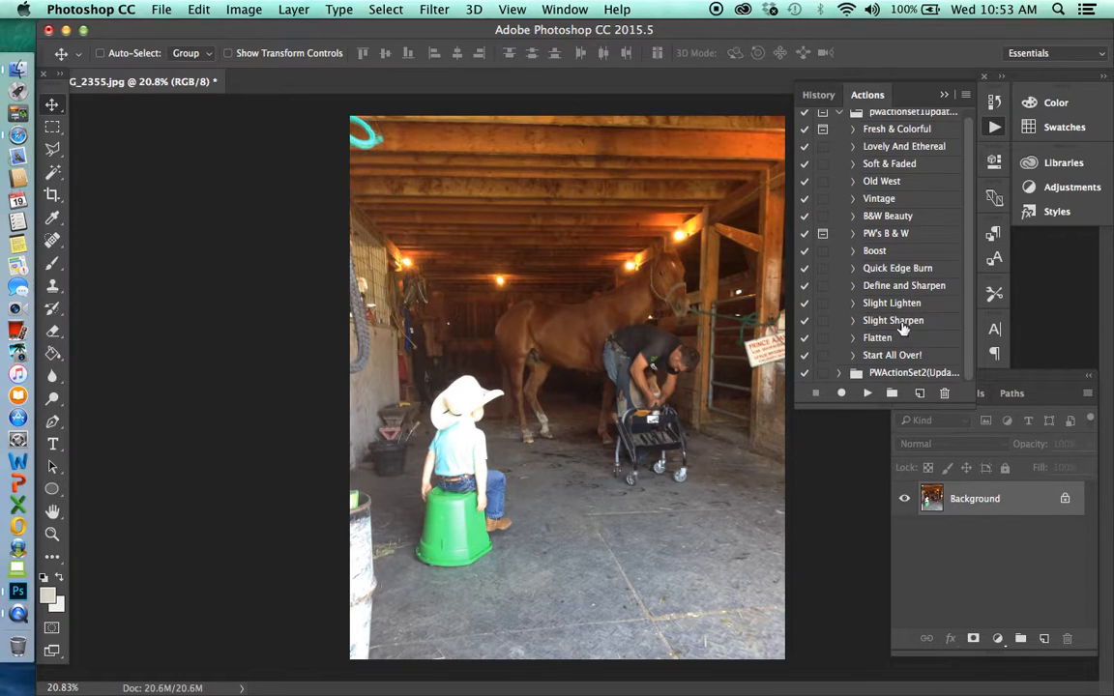
{"action": "left_click", "coordinate": [899, 289]}
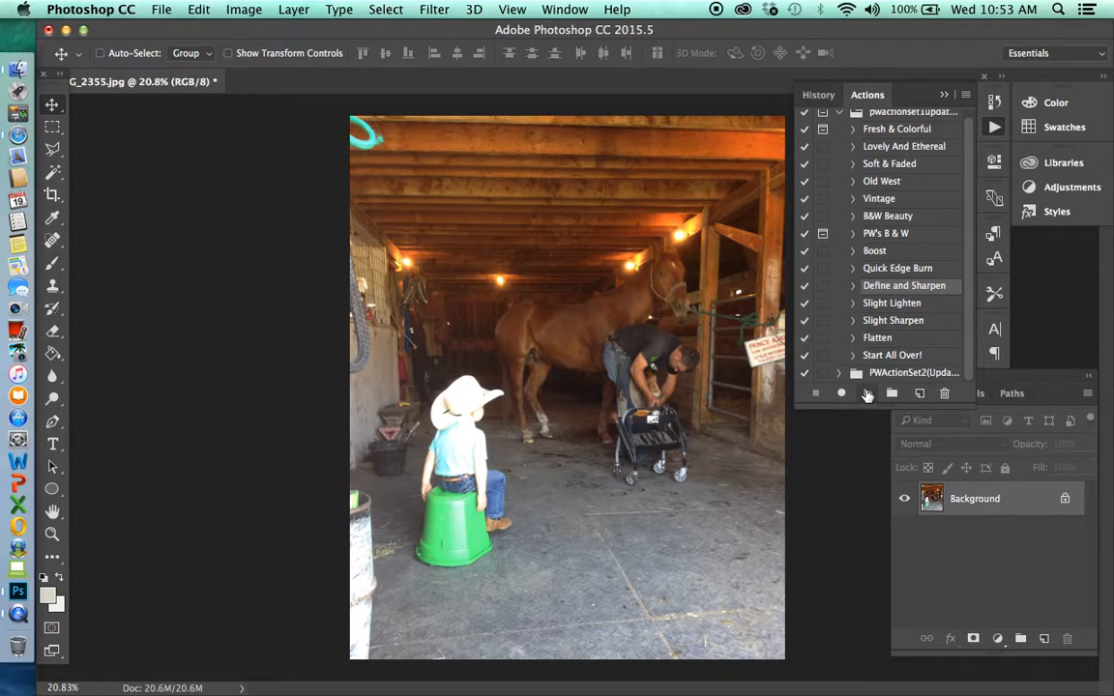
{"action": "left_click", "coordinate": [867, 395]}
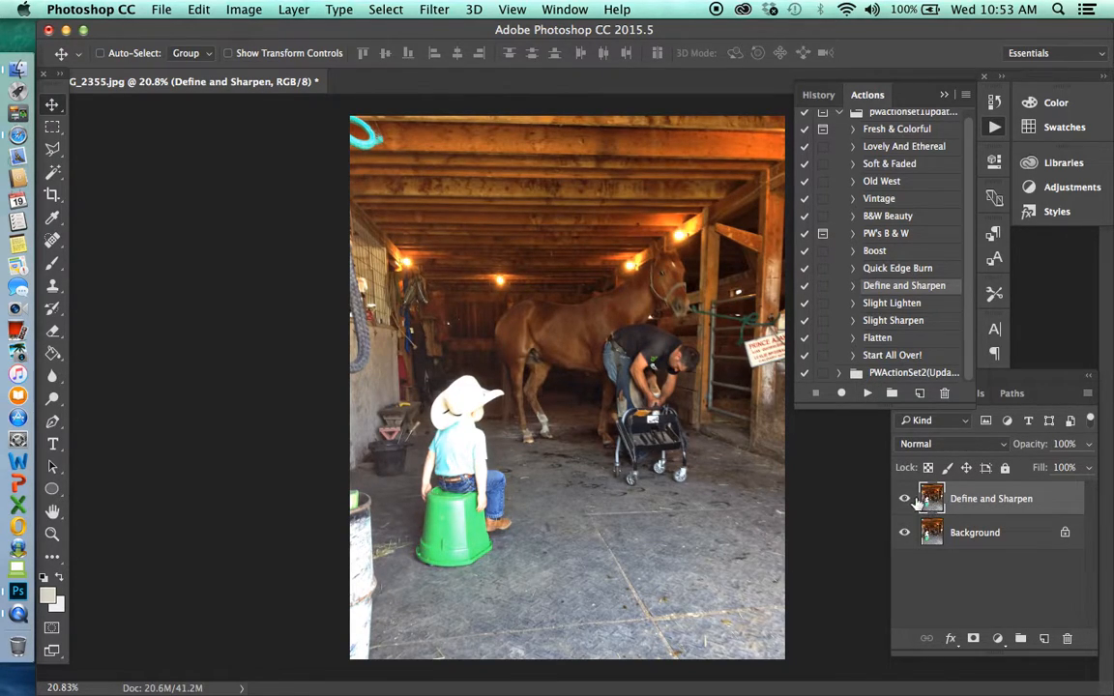
Compare the photo with and without the Define and Sharpen layer, leaving that layer shown
{"action": "left_click", "coordinate": [999, 557]}
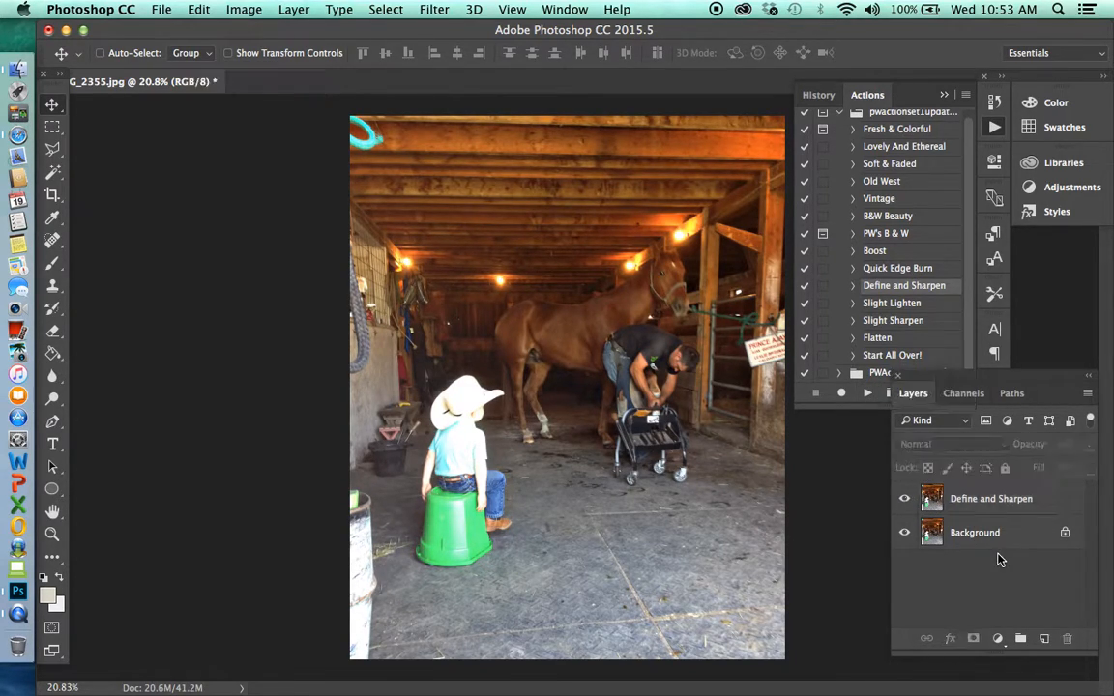
{"action": "left_click", "coordinate": [981, 507]}
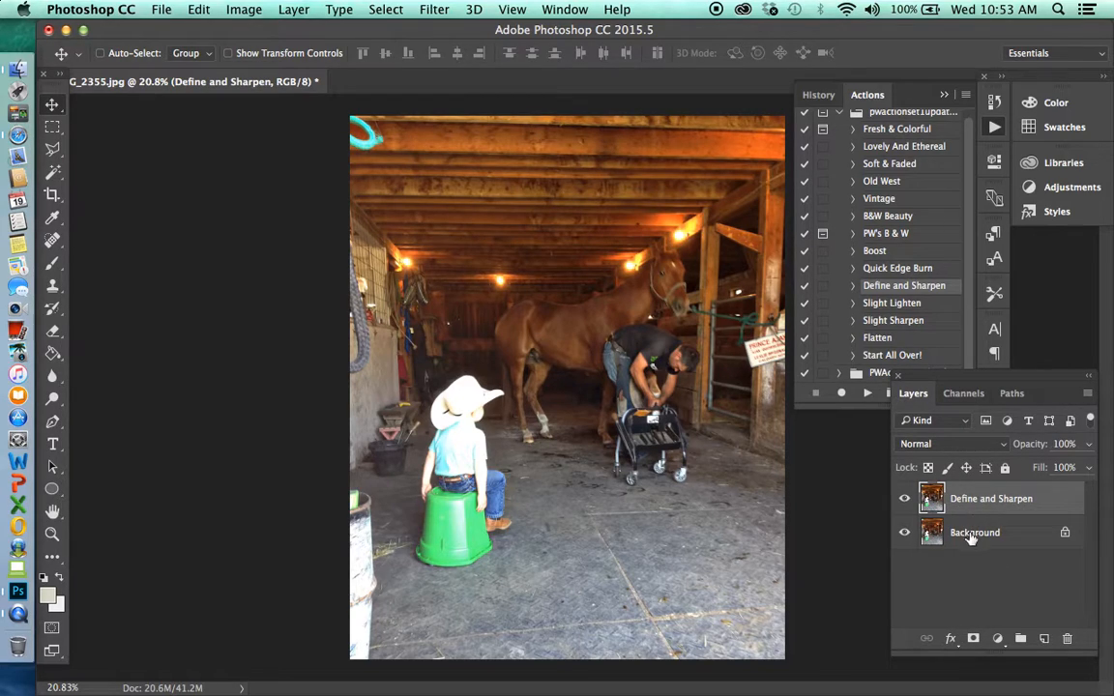
{"action": "left_click", "coordinate": [905, 501]}
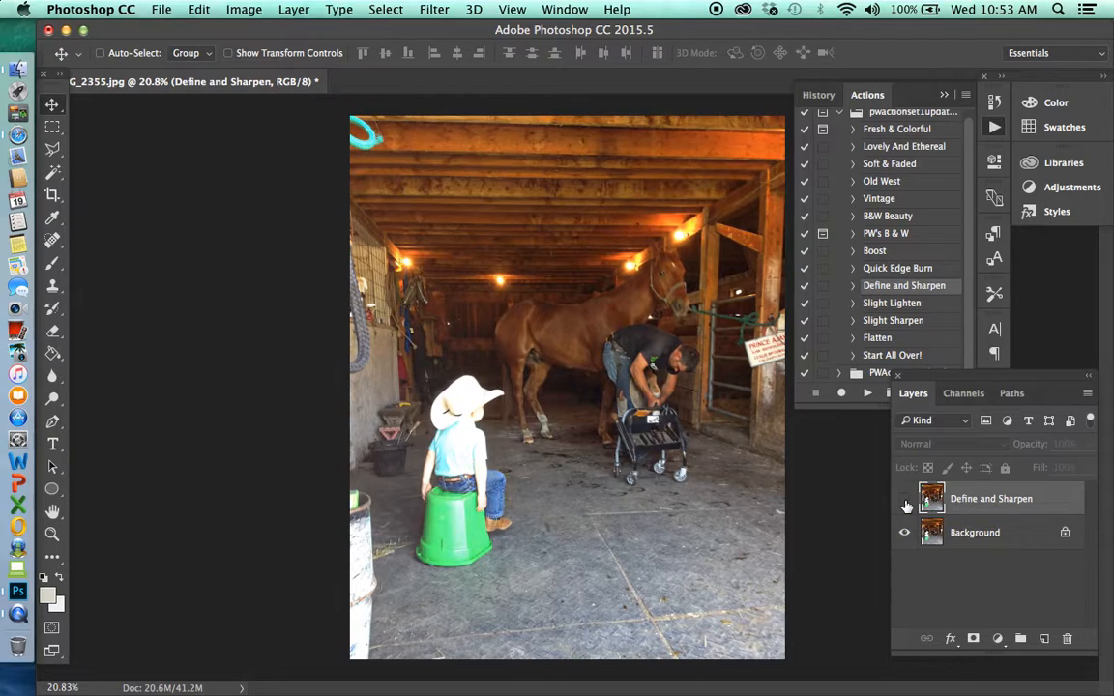
{"action": "left_click", "coordinate": [905, 501]}
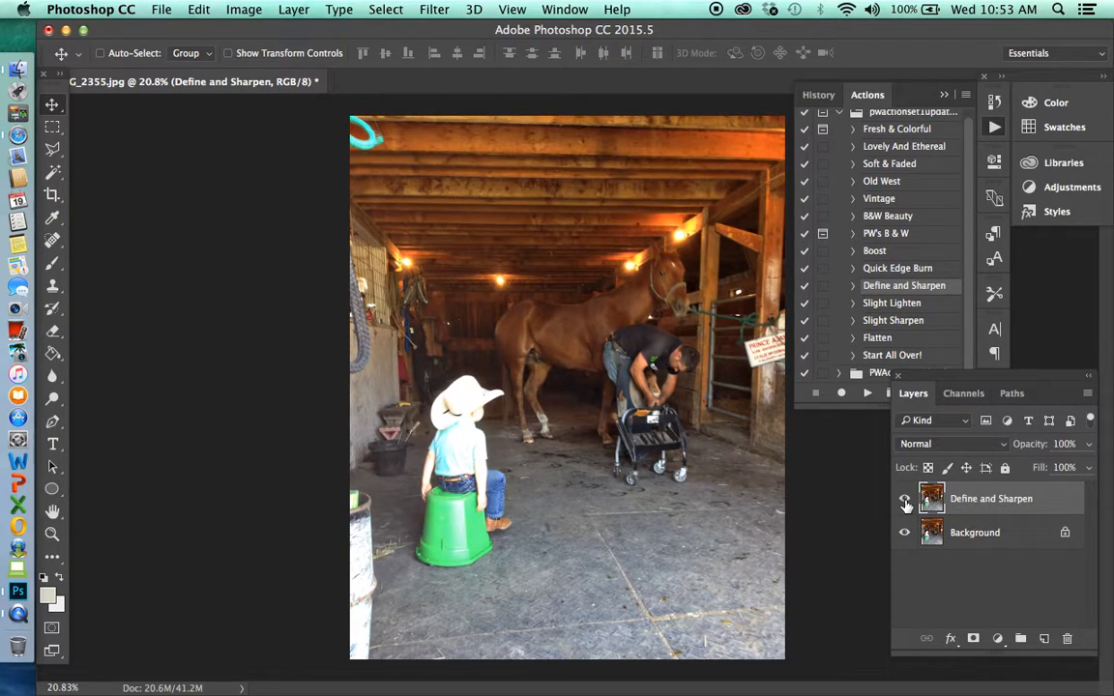
{"action": "left_click", "coordinate": [905, 502]}
{"action": "left_click", "coordinate": [905, 501]}
Run the Quick Edge Burn action with the Background layer selected, and deselect all layers
{"action": "left_click", "coordinate": [976, 538]}
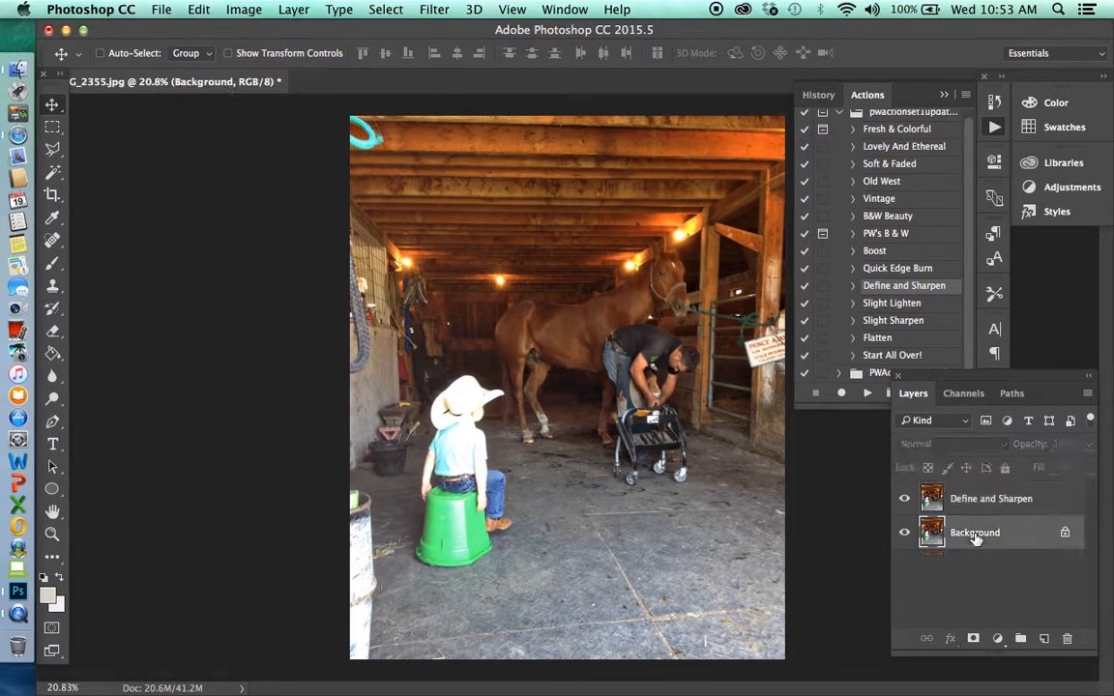
{"action": "left_click", "coordinate": [901, 270]}
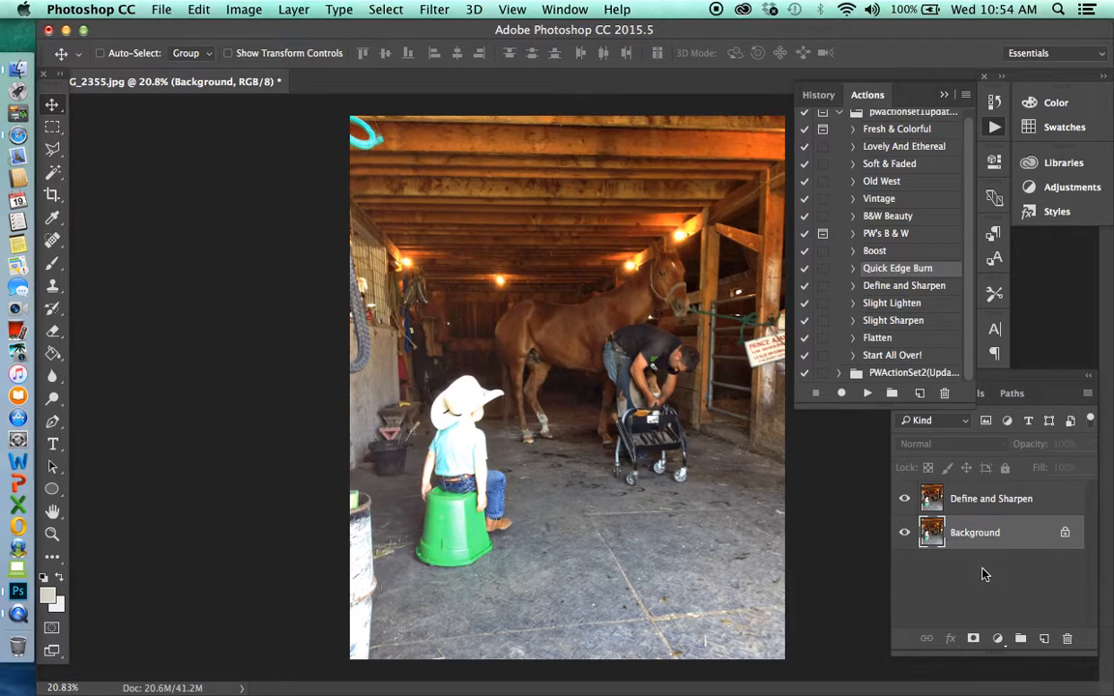
{"action": "left_click", "coordinate": [865, 394]}
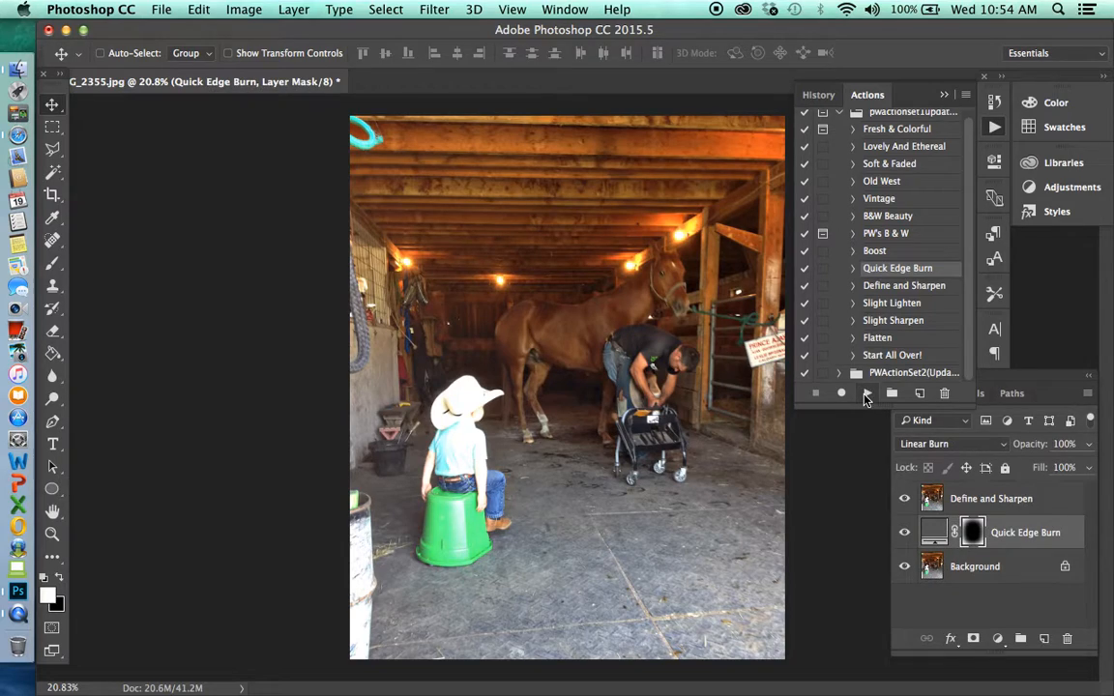
{"action": "left_click", "coordinate": [970, 595]}
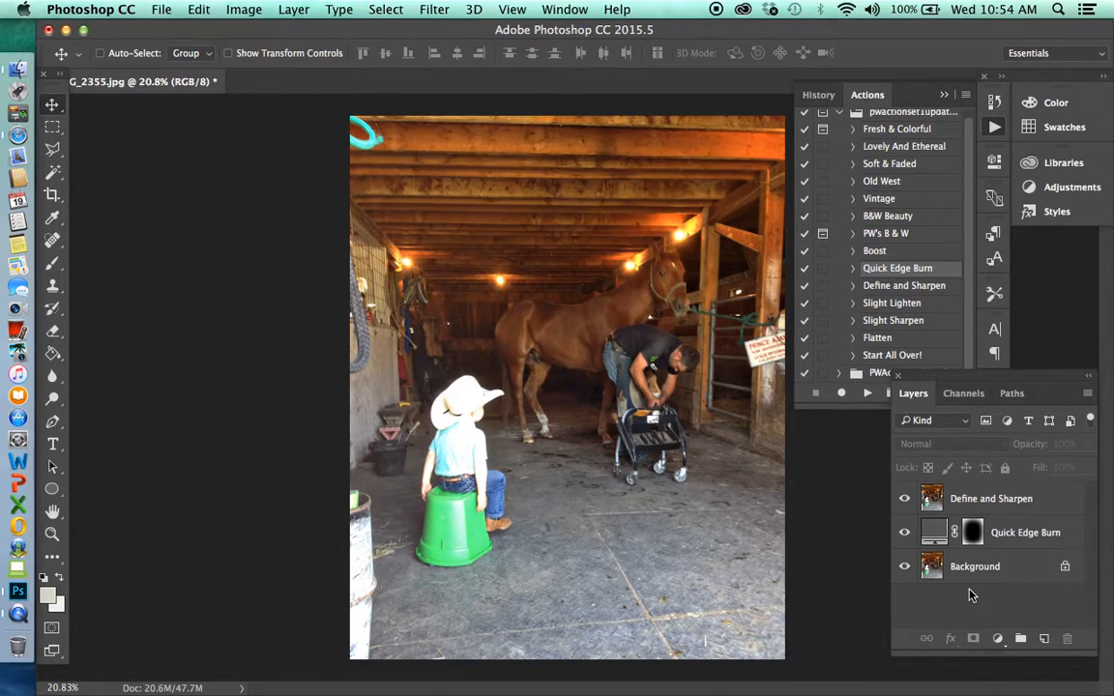
Move the Quick Edge Burn layer above the Define and Sharpen layer
{"action": "left_click", "coordinate": [1020, 537]}
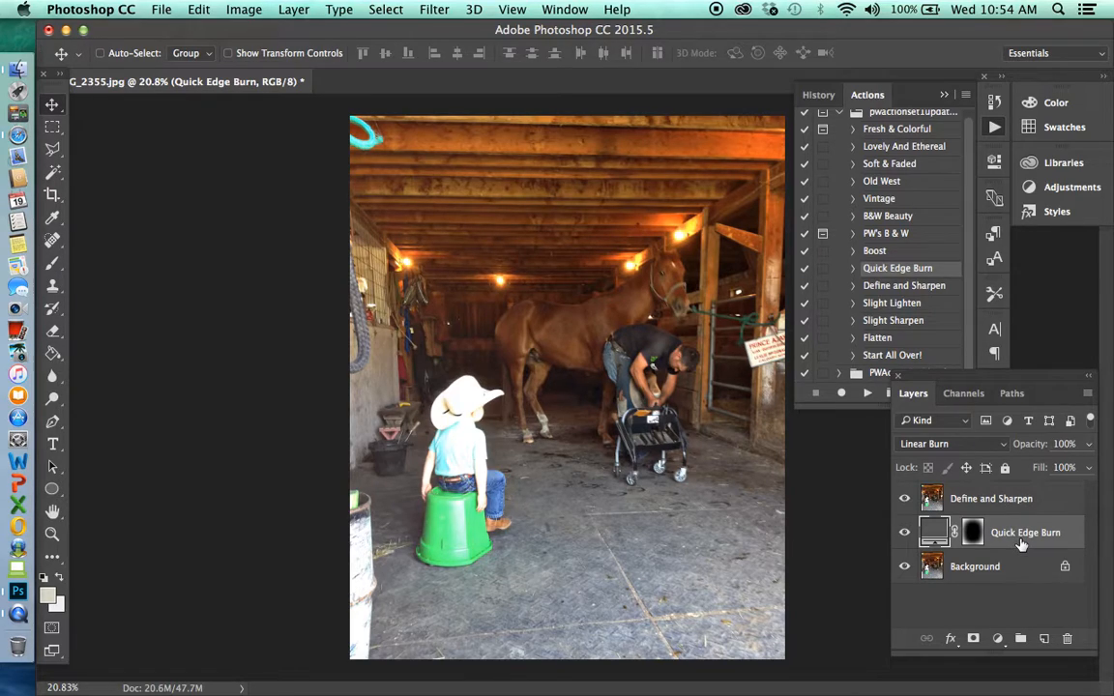
{"action": "left_click_drag", "start_coordinate": [1021, 544], "coordinate": [1009, 485]}
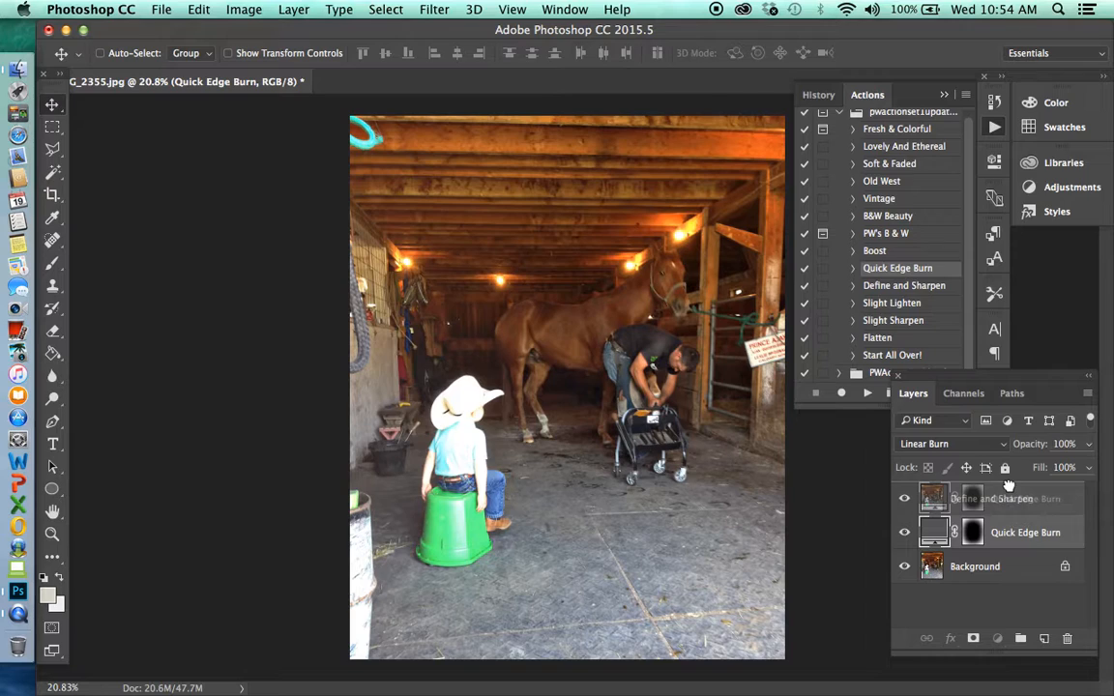
{"action": "left_click_drag", "start_coordinate": [1008, 485], "coordinate": [1008, 485]}
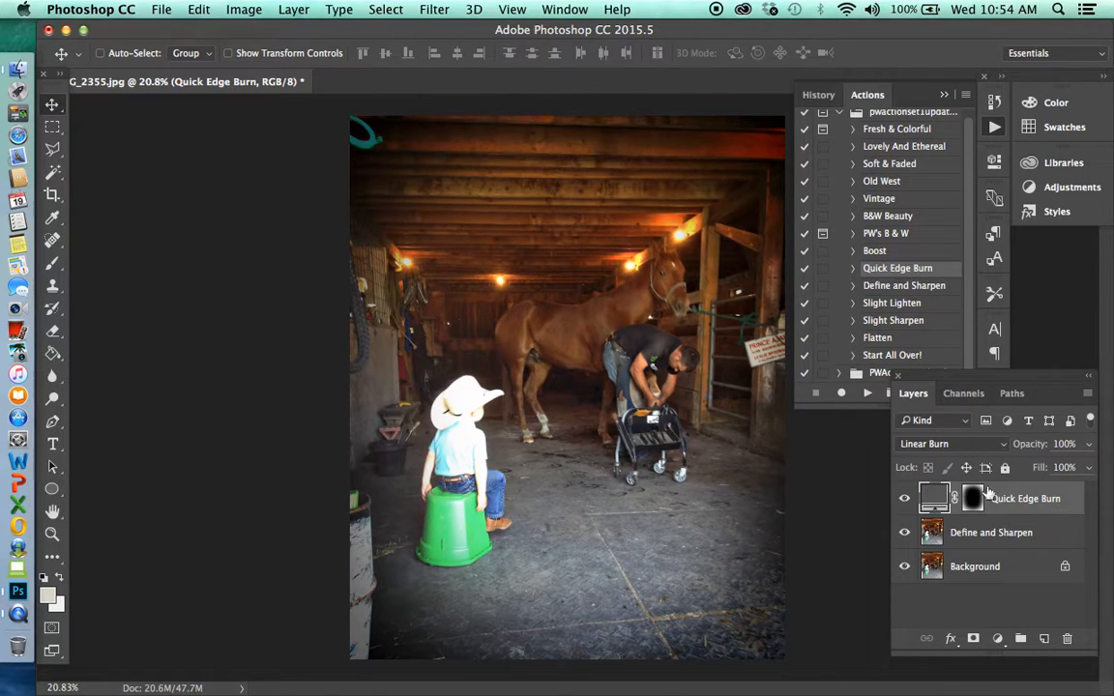
Compare the photo with and without the Quick Edge Burn layer, leaving that layer shown
{"action": "left_click", "coordinate": [905, 500]}
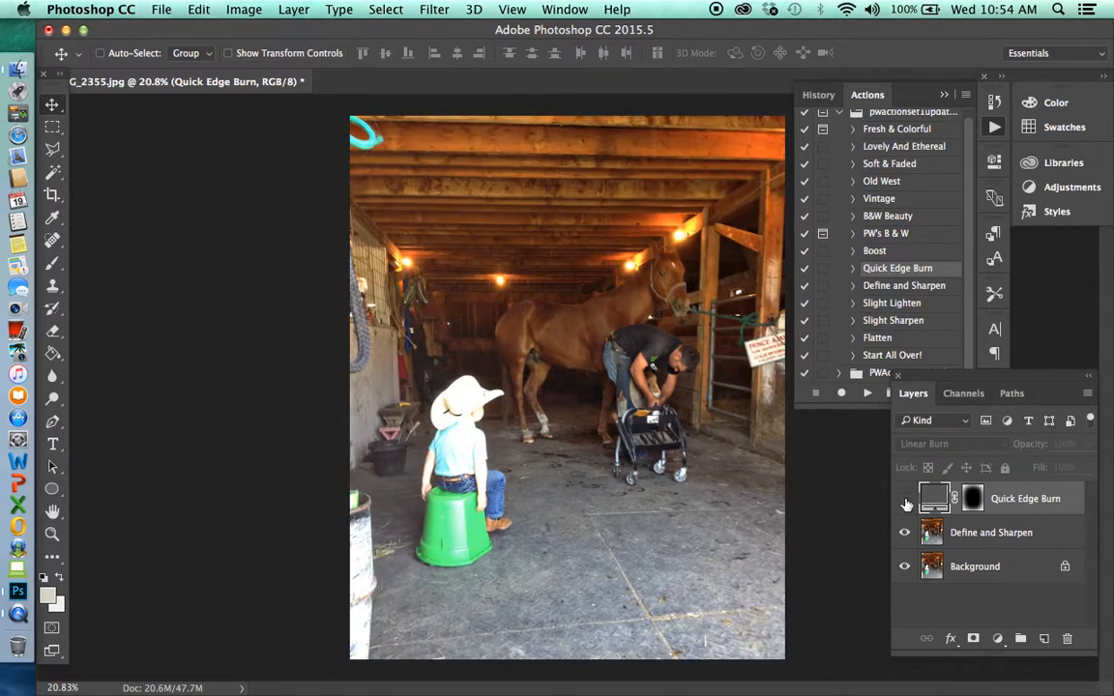
{"action": "left_click", "coordinate": [906, 501]}
{"action": "left_click", "coordinate": [906, 503]}
{"action": "left_click", "coordinate": [905, 503]}
Select the Background layer, and pick the Seventies action from the second PW action set
{"action": "left_click", "coordinate": [990, 568]}
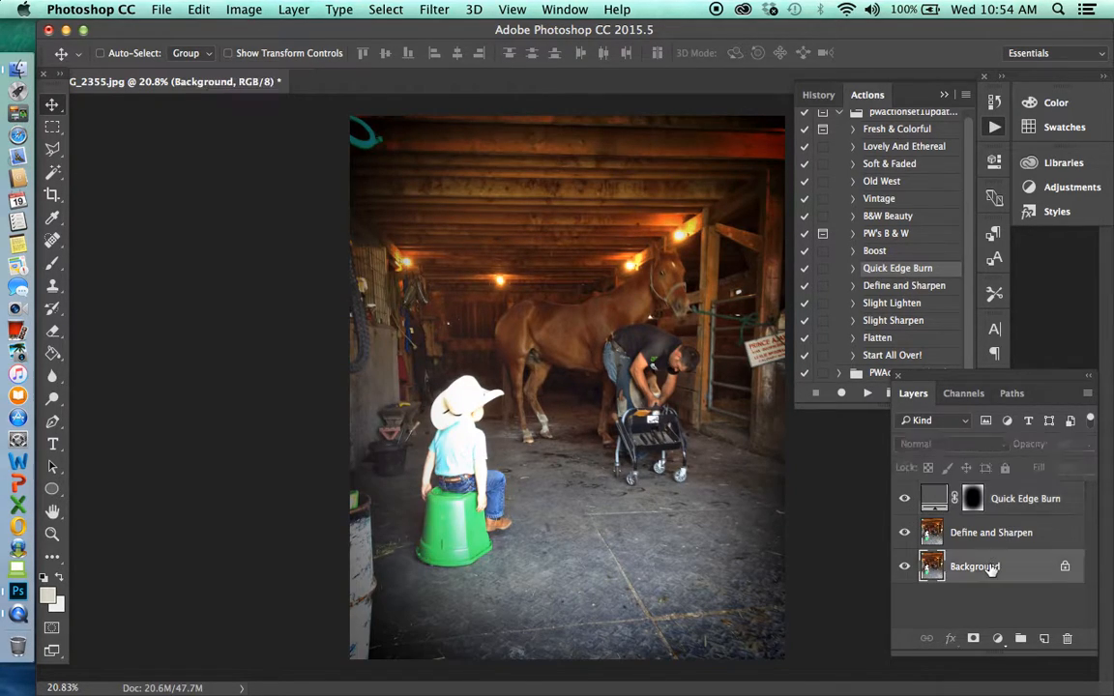
{"action": "left_click_drag", "start_coordinate": [968, 160], "coordinate": [977, 126]}
{"action": "left_click", "coordinate": [840, 119]}
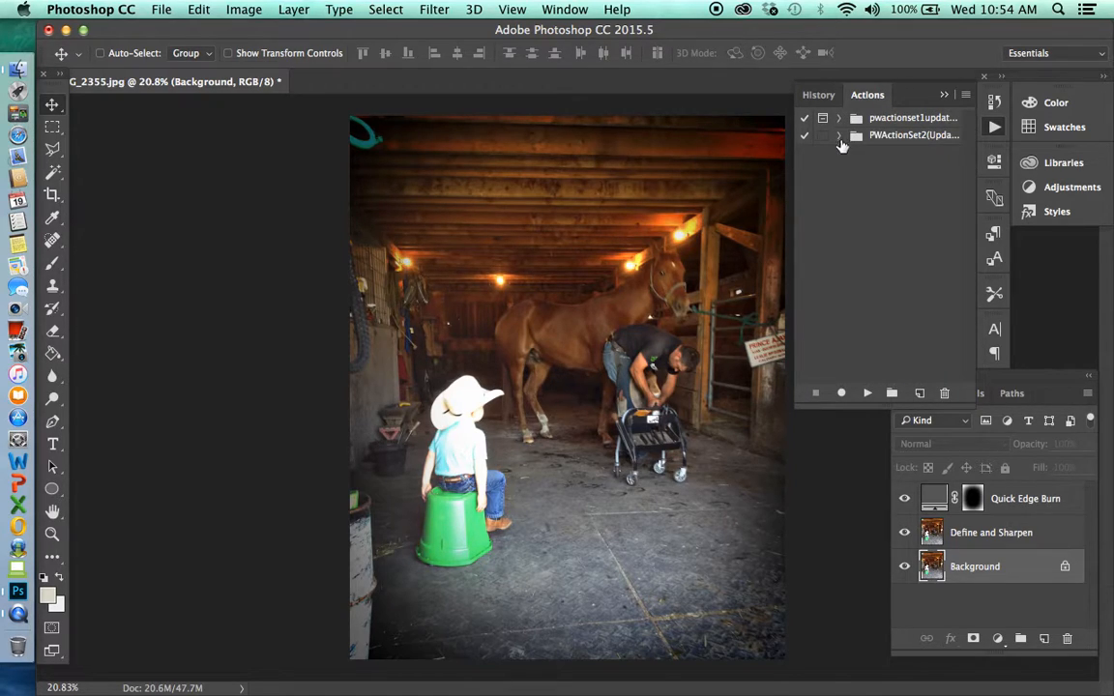
{"action": "left_click", "coordinate": [839, 136]}
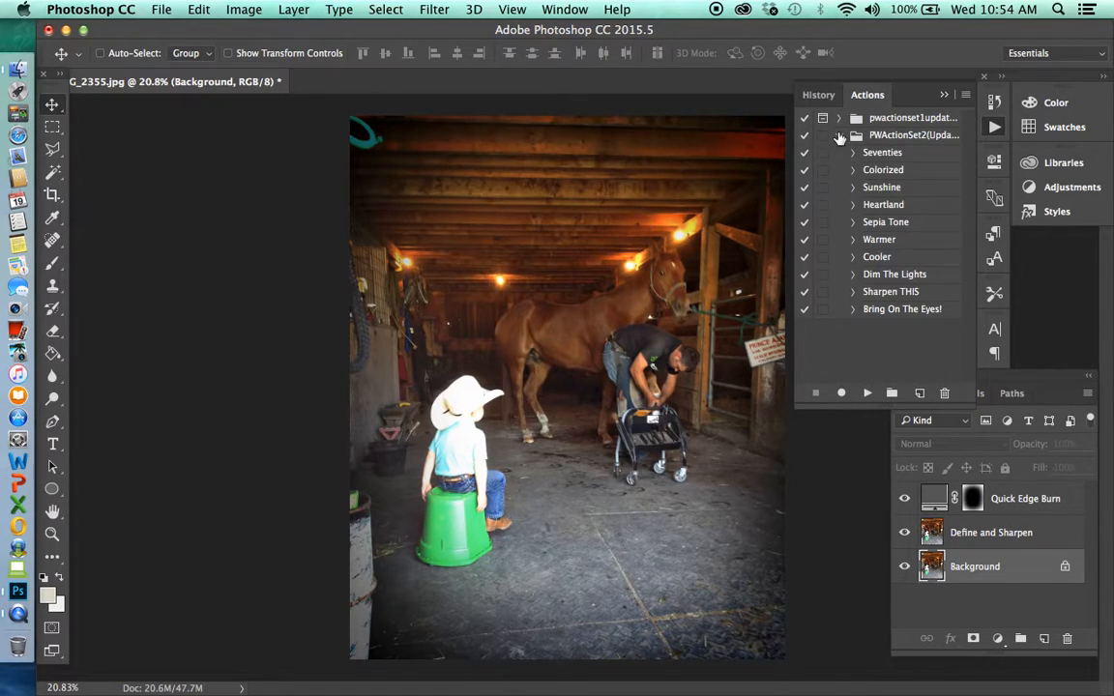
{"action": "left_click", "coordinate": [904, 157]}
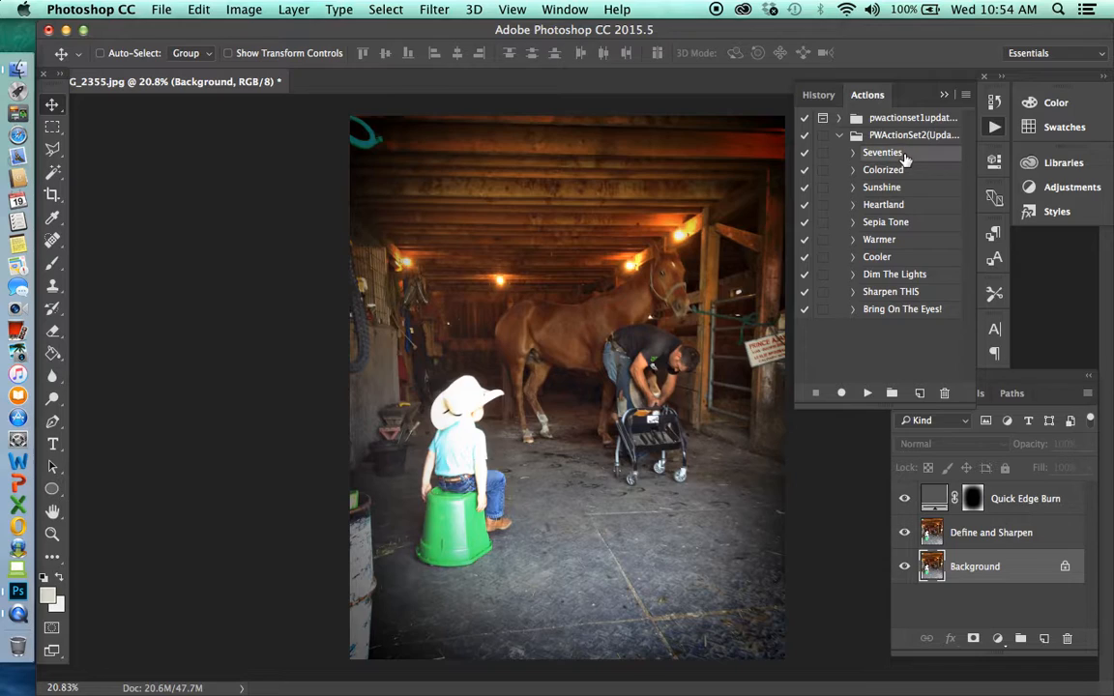
Examine the recorded commands of the Seventies action, including its first adjustment layer's settings, and collapse them again
{"action": "left_click", "coordinate": [852, 154]}
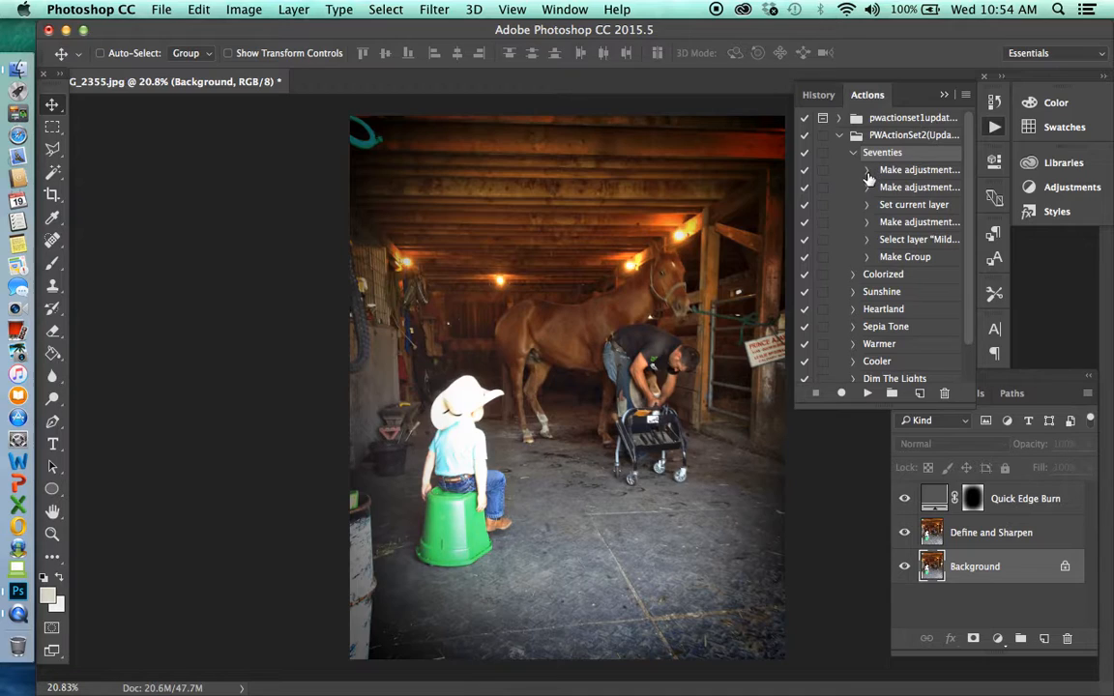
{"action": "left_click", "coordinate": [866, 171]}
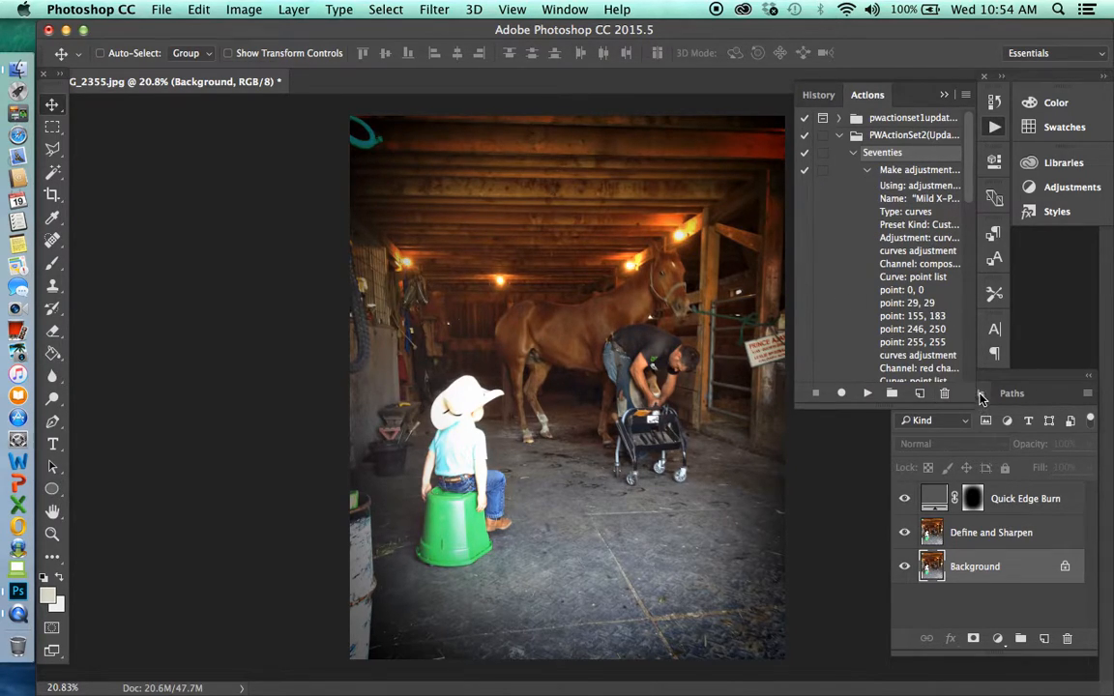
{"action": "mouse_move", "coordinate": [963, 198]}
{"action": "left_mouse_down"}
{"action": "mouse_move", "coordinate": [965, 330]}
{"action": "mouse_move", "coordinate": [957, 200]}
{"action": "left_mouse_up"}
{"action": "left_click", "coordinate": [868, 154]}
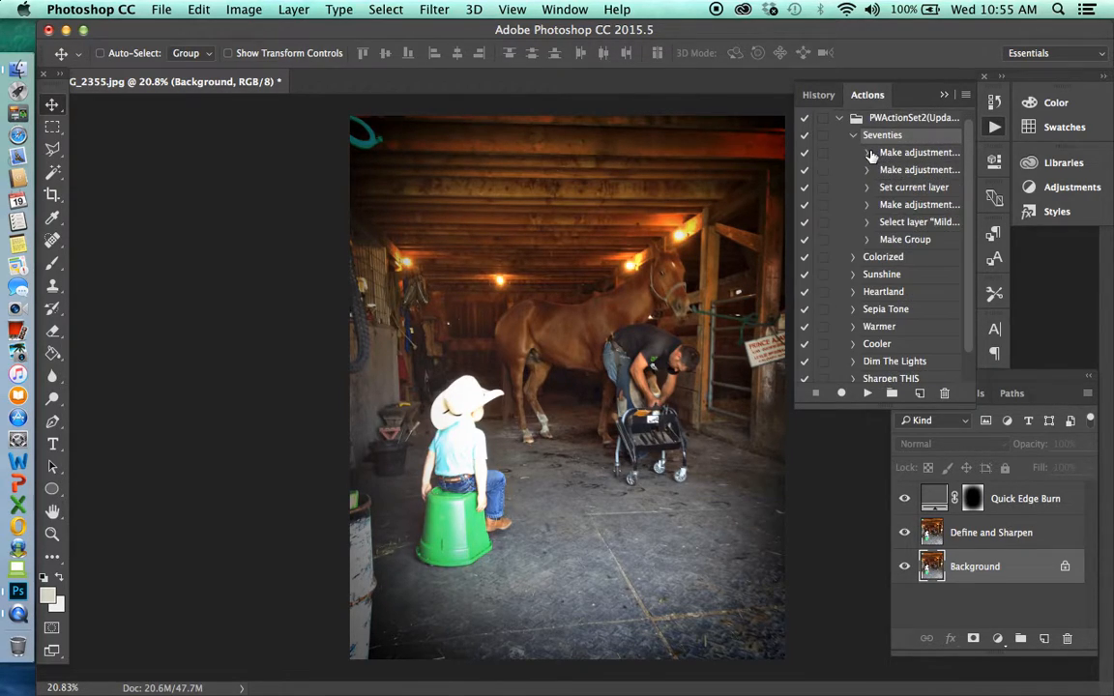
{"action": "left_click", "coordinate": [852, 135]}
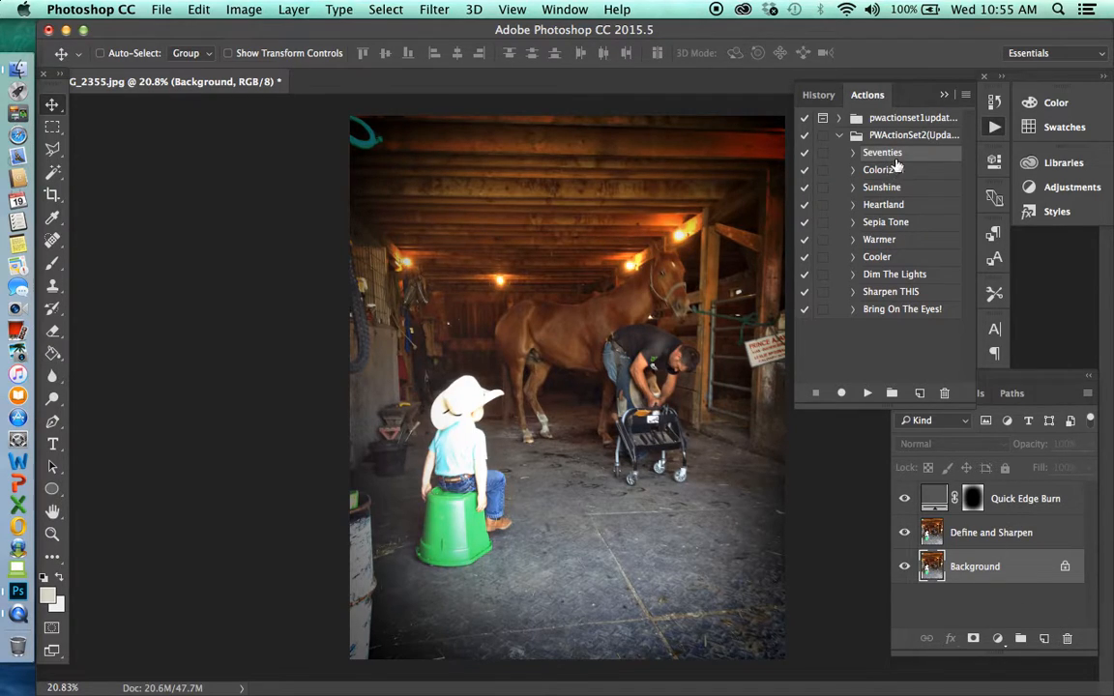
Run the Seventies action and move its layer group above the Quick Edge Burn layer
{"action": "left_click", "coordinate": [867, 395]}
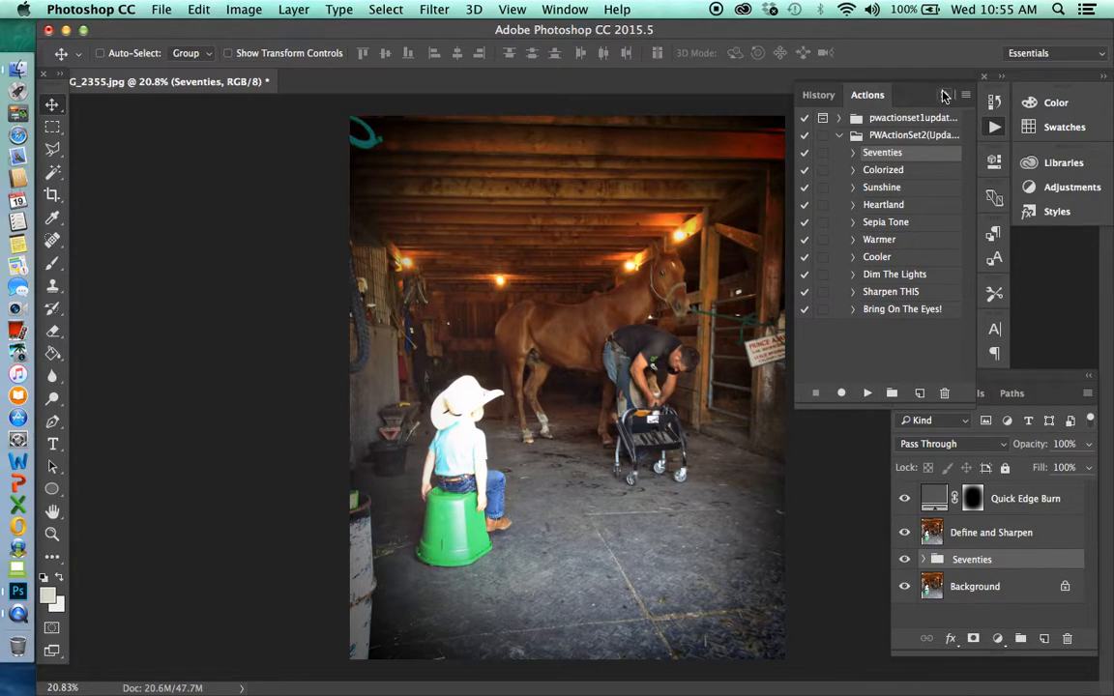
{"action": "left_click", "coordinate": [1019, 568]}
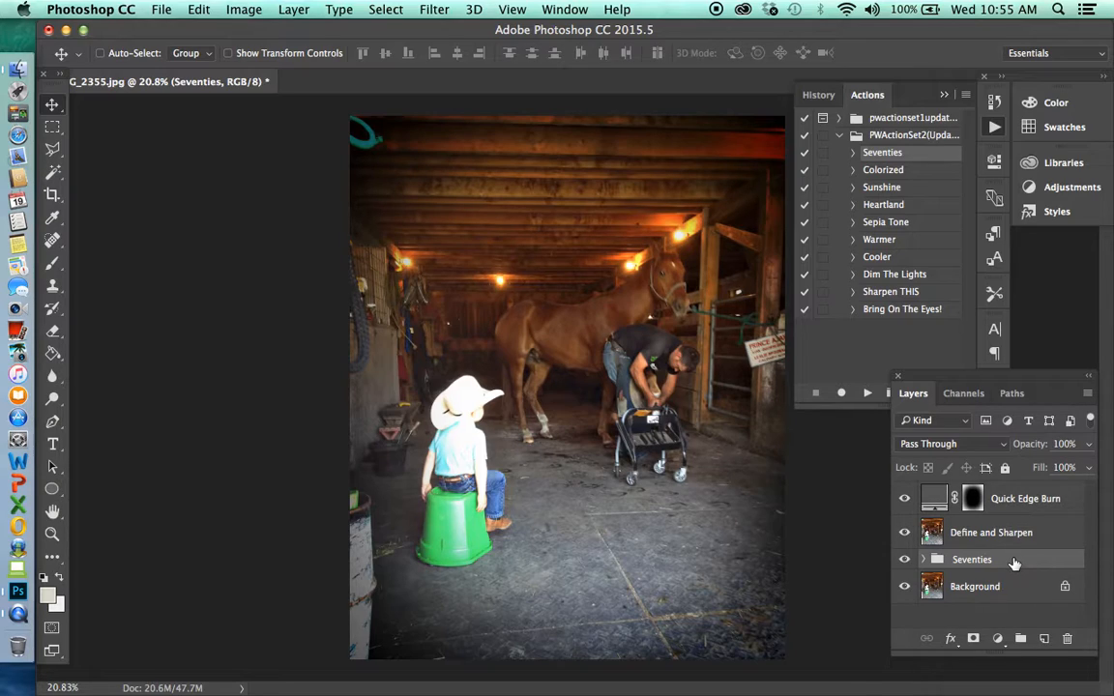
{"action": "mouse_move", "coordinate": [1006, 568]}
{"action": "left_mouse_down"}
{"action": "mouse_move", "coordinate": [1002, 450]}
{"action": "mouse_move", "coordinate": [997, 527]}
{"action": "left_mouse_up"}
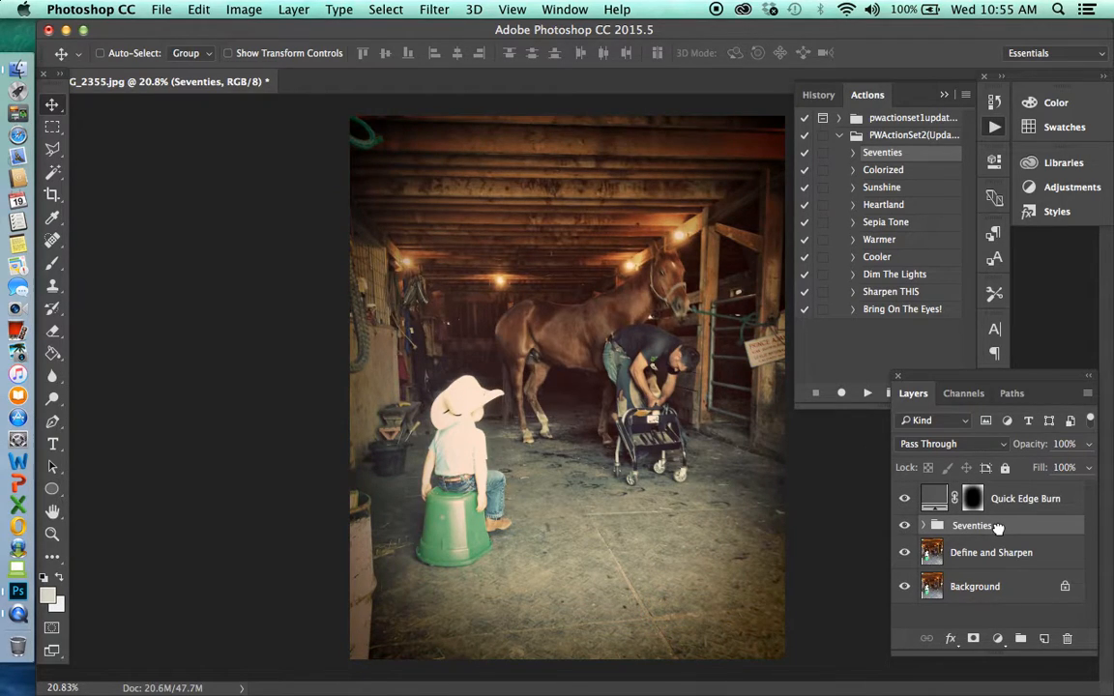
{"action": "left_click_drag", "start_coordinate": [996, 526], "coordinate": [996, 492]}
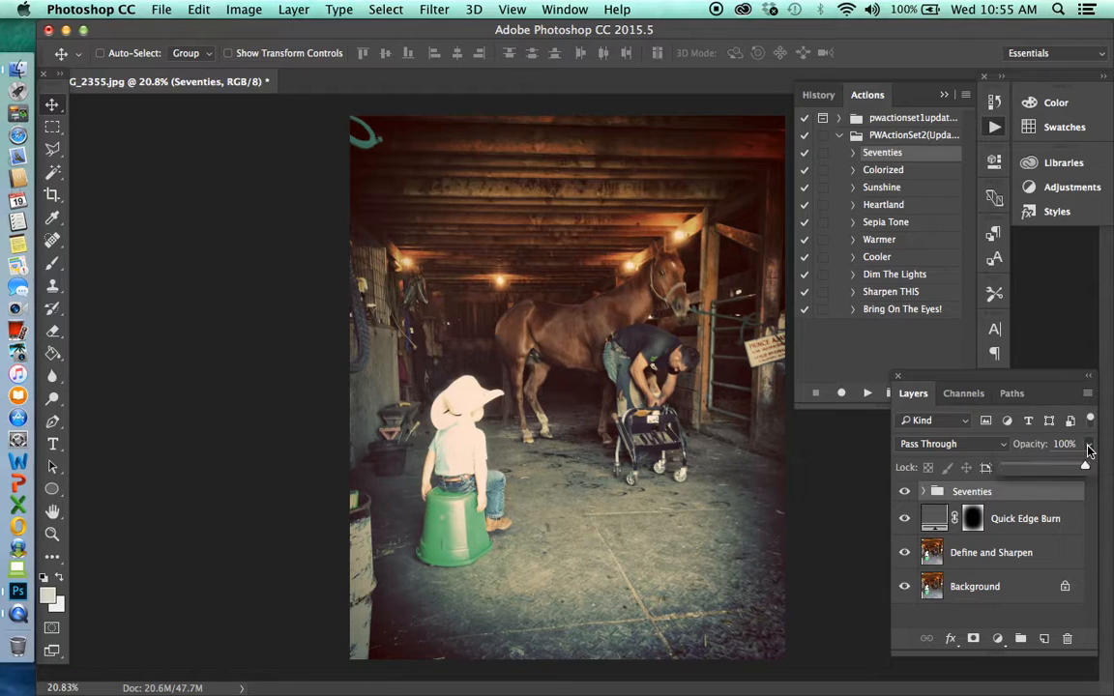
Set the Seventies group's opacity to 70% and compare the photo with and without the group, leaving it shown
{"action": "left_click_drag", "start_coordinate": [1087, 445], "coordinate": [1061, 469]}
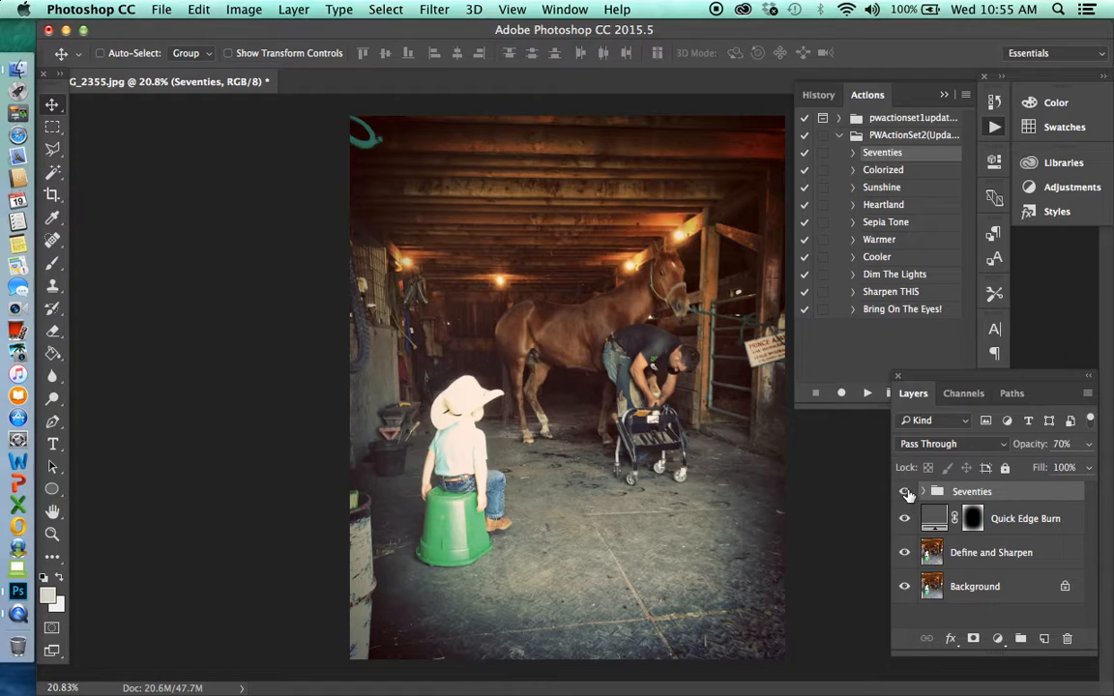
{"action": "left_click", "coordinate": [905, 492]}
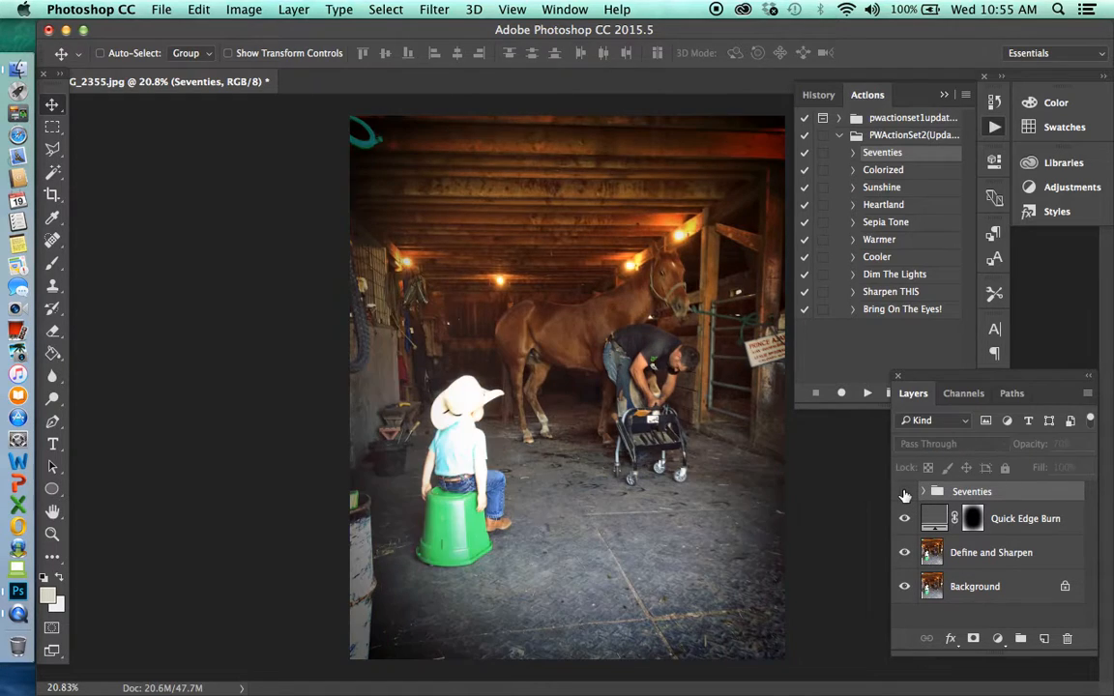
{"action": "left_click", "coordinate": [905, 494]}
{"action": "left_click", "coordinate": [905, 493]}
{"action": "left_click", "coordinate": [905, 493]}
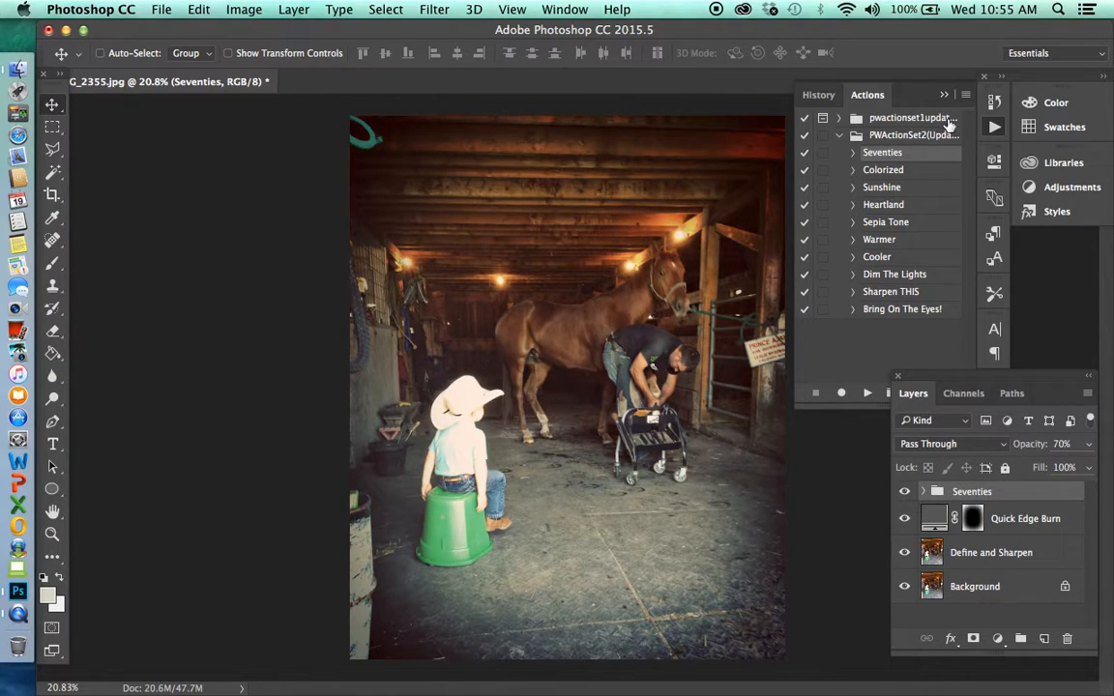
Collapse the open Actions list and dock the collapsed Layers, Channels and Paths group below Styles
{"action": "left_click", "coordinate": [943, 94]}
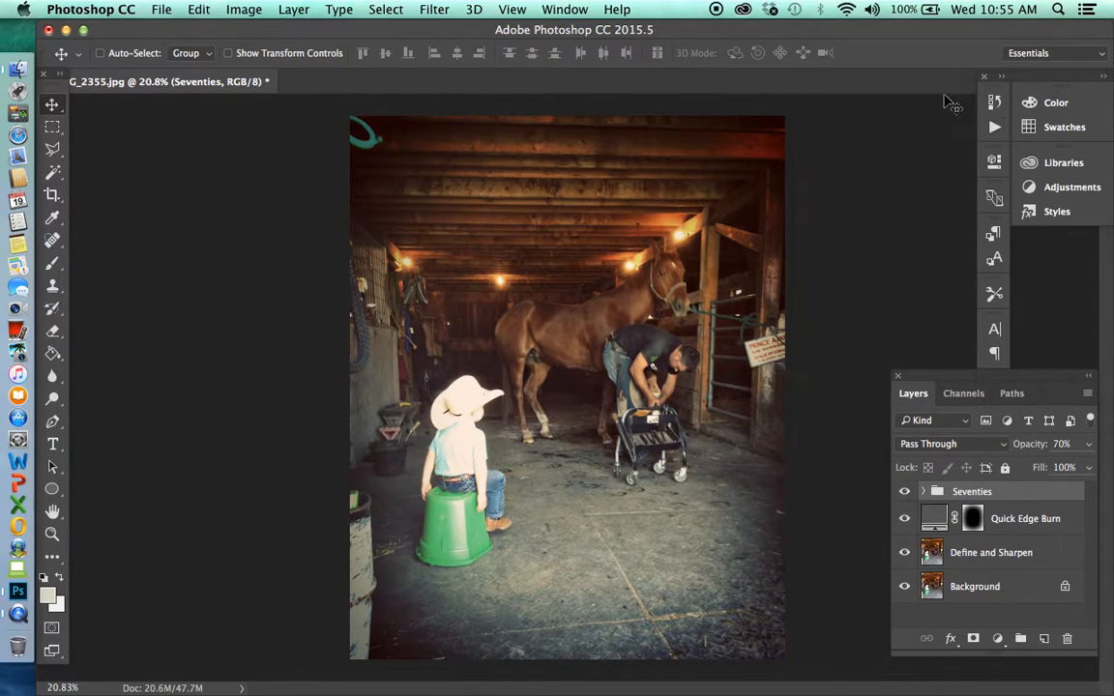
{"action": "left_click", "coordinate": [1087, 383]}
{"action": "left_click_drag", "start_coordinate": [947, 378], "coordinate": [1068, 244]}
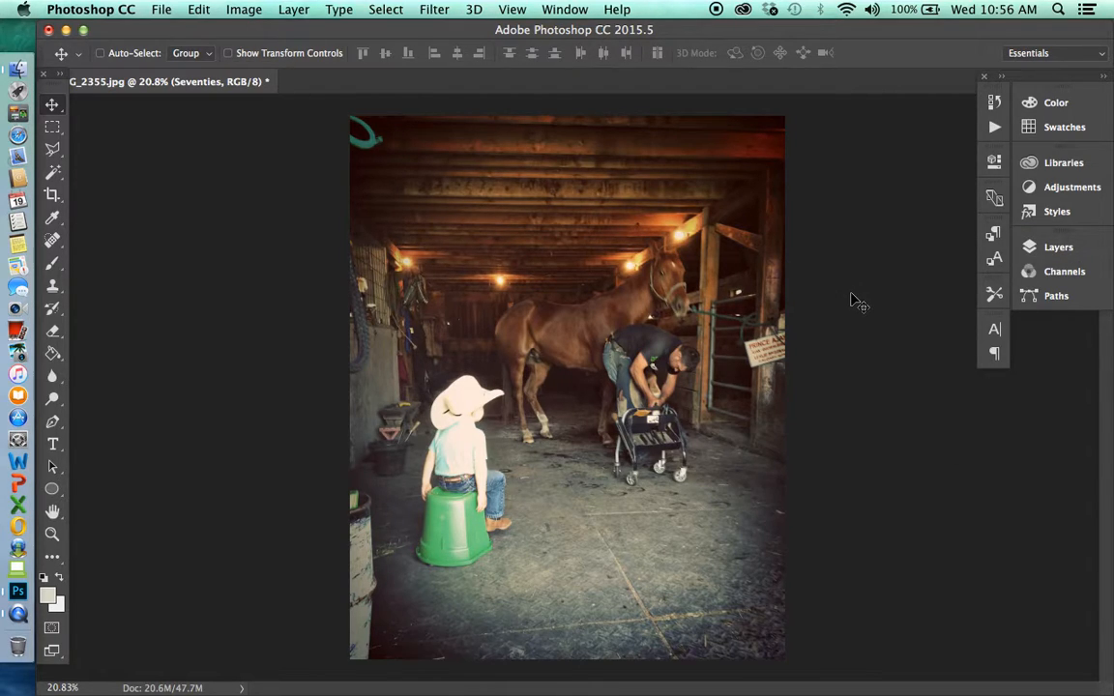